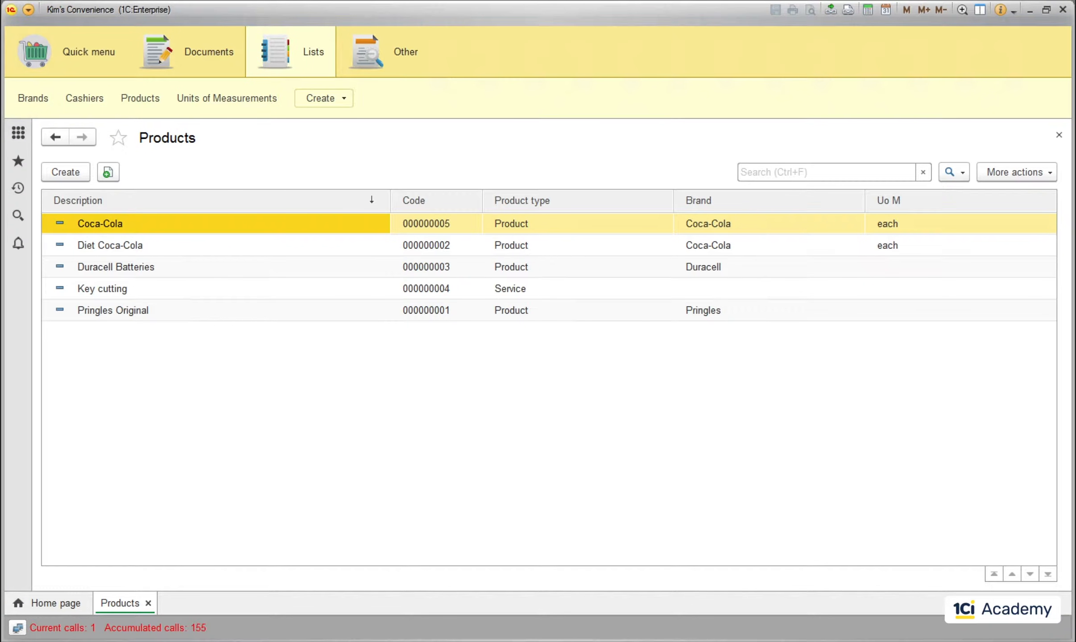
- Open the Coca-Cola product card to examine its Brand and UoM references, and close it
{"action": "double_click", "coordinate": [170, 224]}
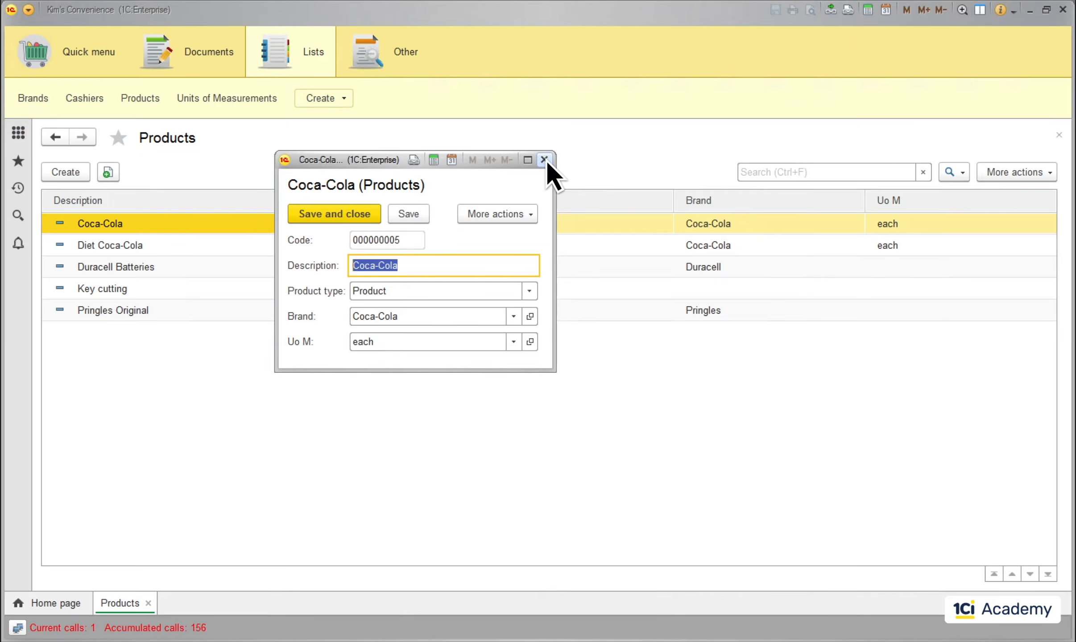
{"action": "left_click", "coordinate": [545, 160]}
- Use the standard Find references to objects function to find all references to the Coca-Cola brand
{"action": "left_click", "coordinate": [29, 10]}
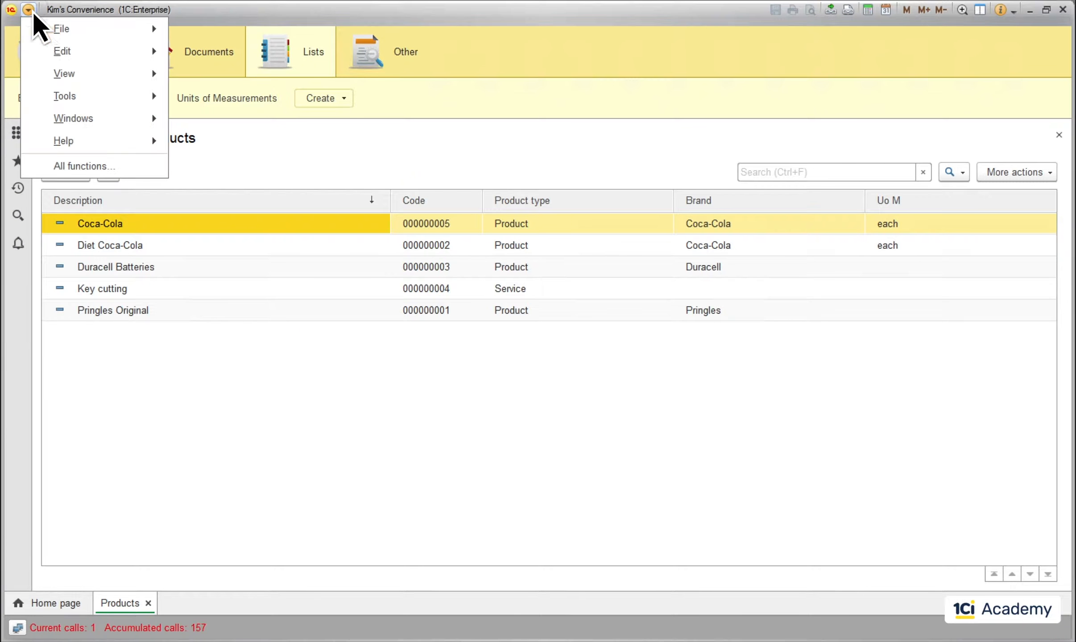
{"action": "left_click", "coordinate": [84, 165]}
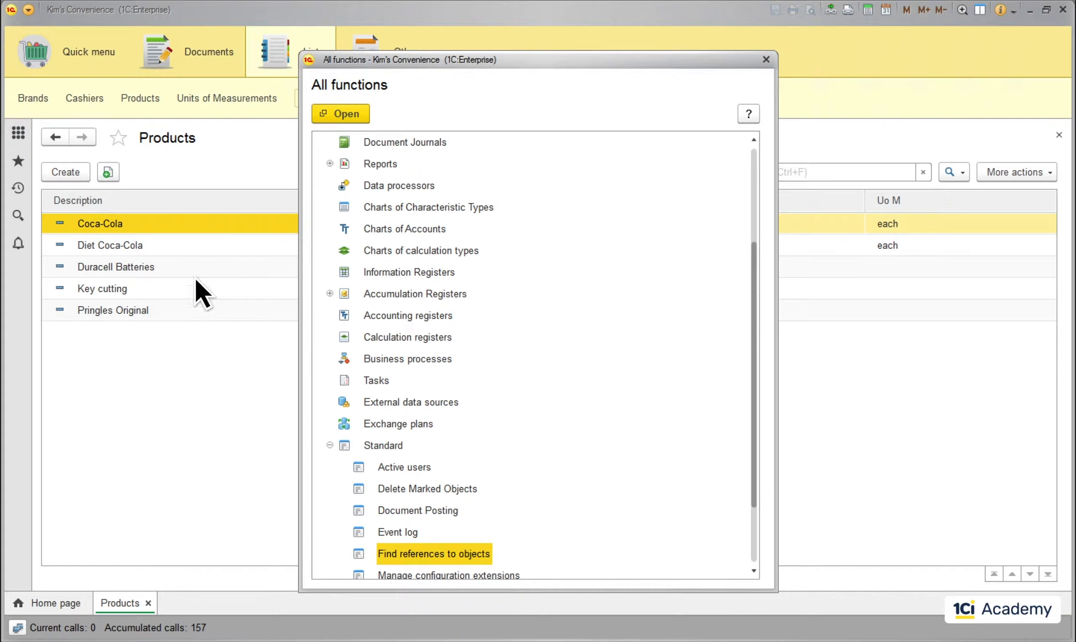
{"action": "double_click", "coordinate": [461, 555]}
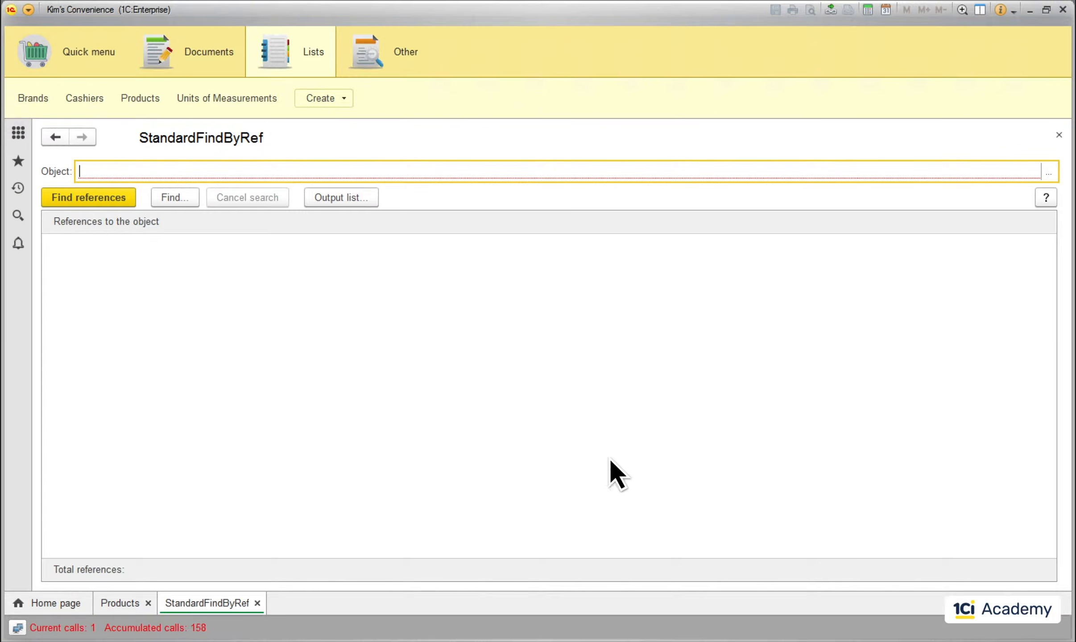
{"action": "left_click", "coordinate": [1047, 170]}
{"action": "double_click", "coordinate": [535, 237]}
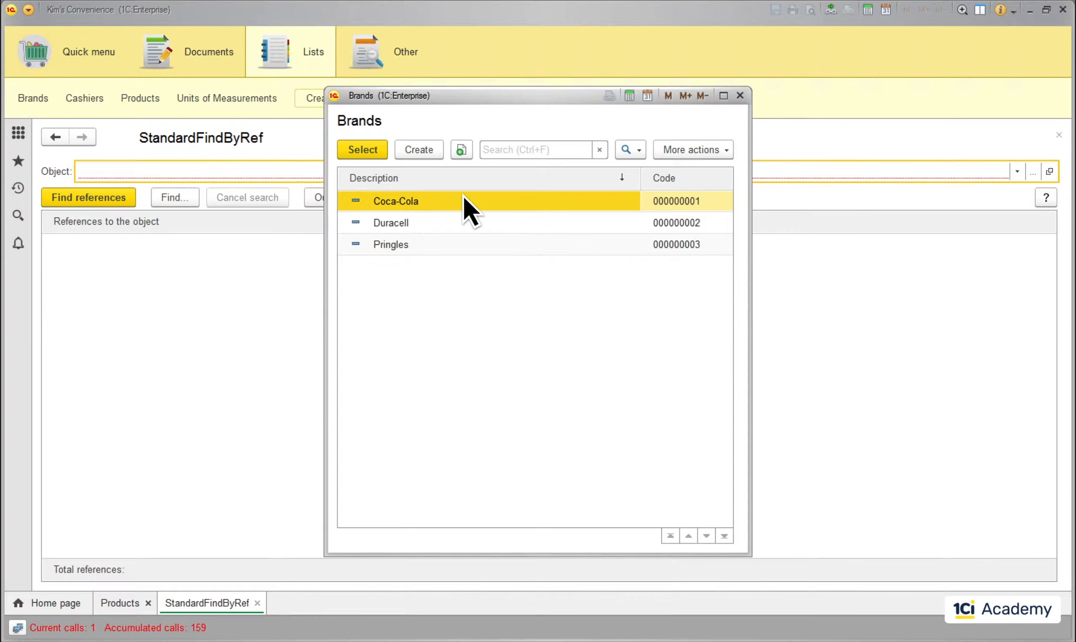
{"action": "double_click", "coordinate": [462, 201]}
{"action": "left_click", "coordinate": [117, 198]}
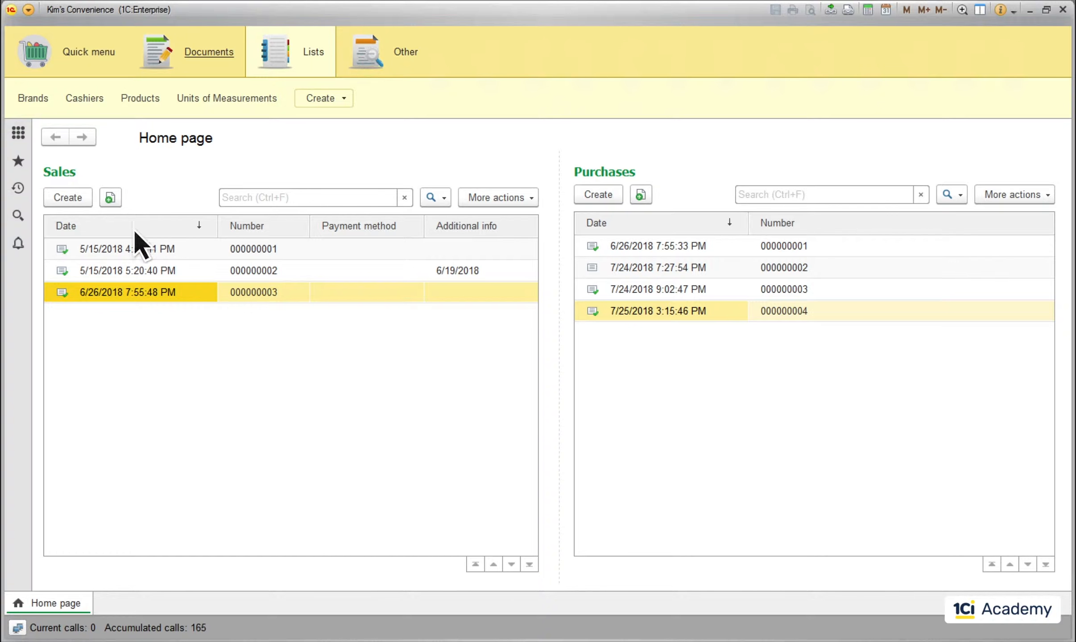
- Review the sales document dated 6/26/2018, and in Designer expand the attributes of the Sales document's Products tabular section
{"action": "double_click", "coordinate": [167, 292]}
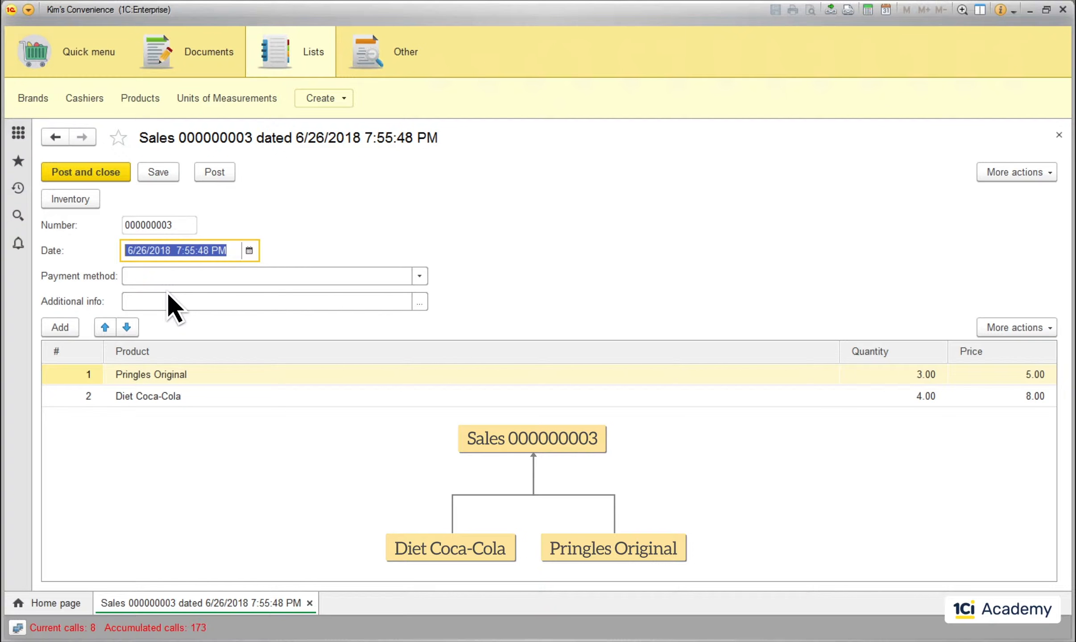
{"action": "left_click", "coordinate": [347, 641]}
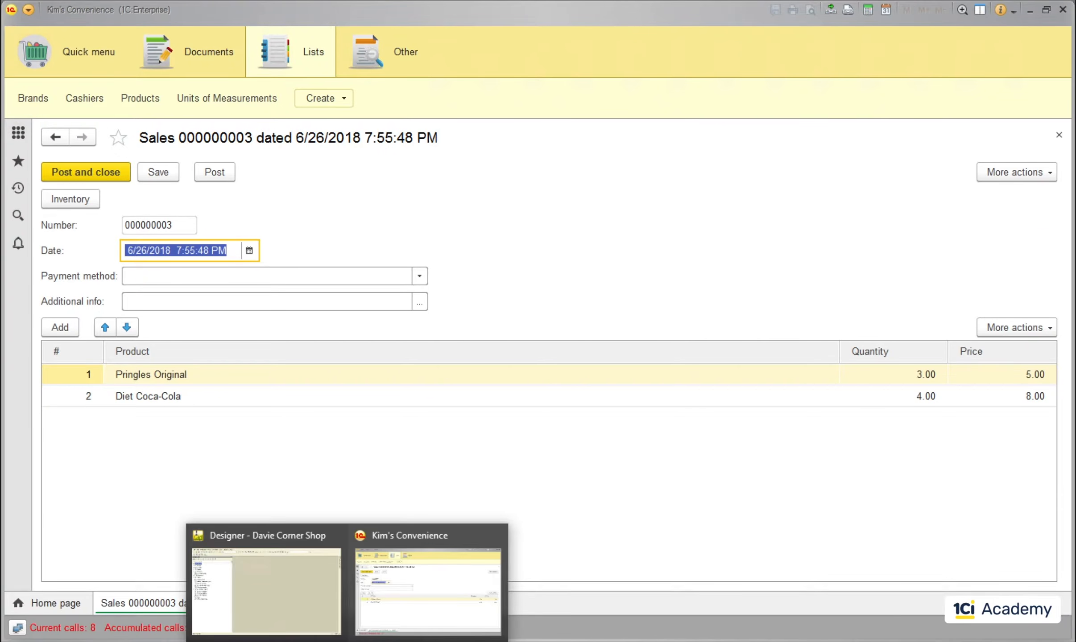
{"action": "left_click", "coordinate": [306, 603]}
{"action": "left_click", "coordinate": [9, 183]}
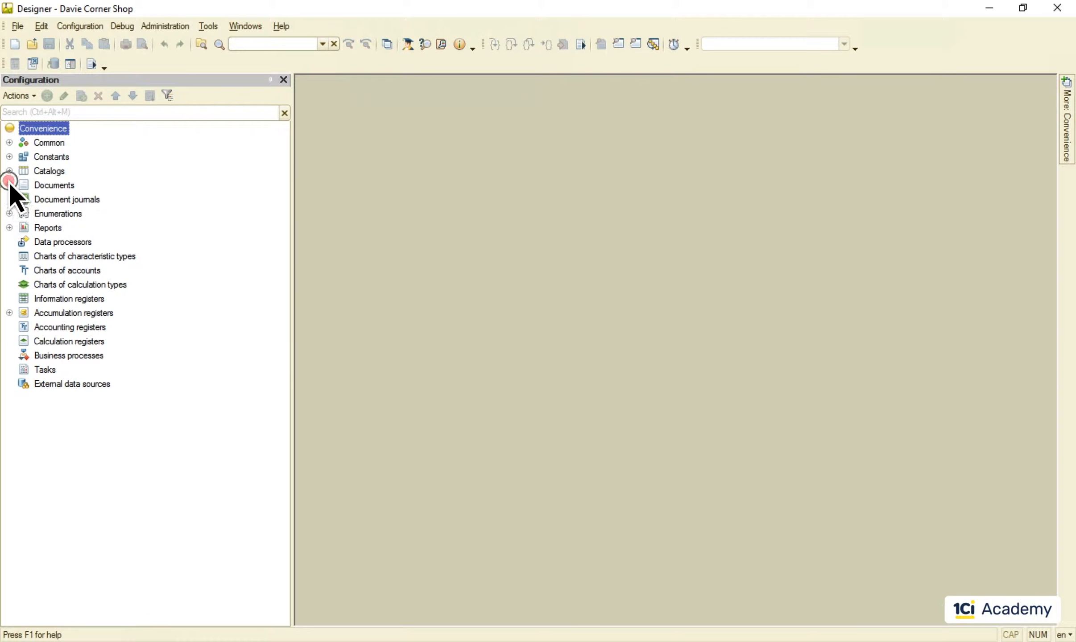
{"action": "left_click", "coordinate": [23, 228]}
{"action": "left_click", "coordinate": [38, 256]}
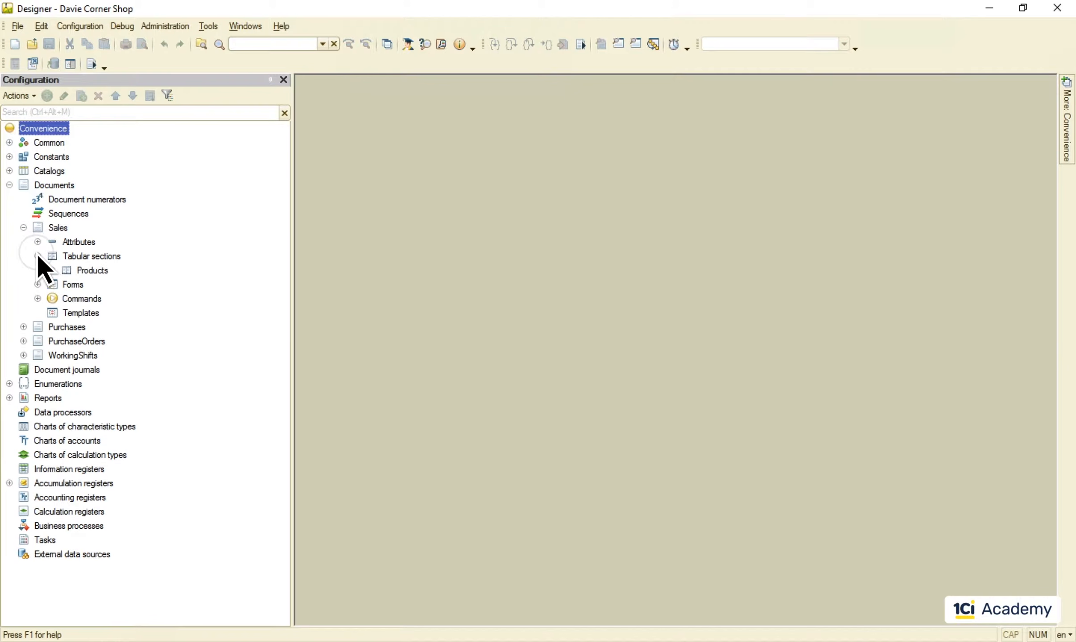
{"action": "left_click", "coordinate": [51, 271]}
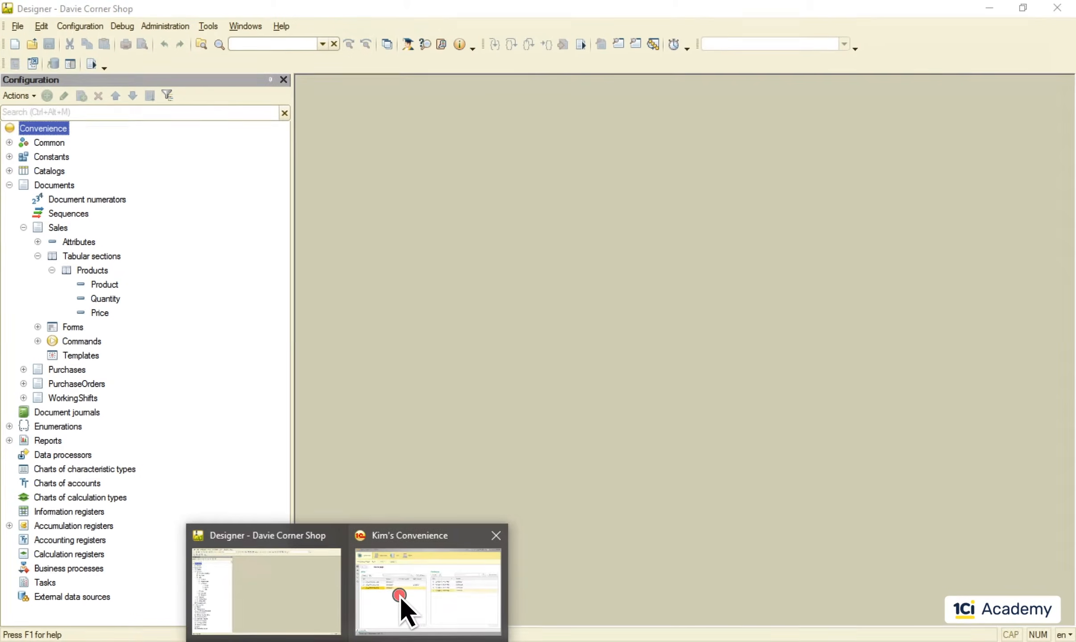
- Back in Kim's Convenience, add Duracell Batteries with quantity 6 and price 4 to the 6/26/2018 sales document and post it
{"action": "left_click", "coordinate": [399, 595]}
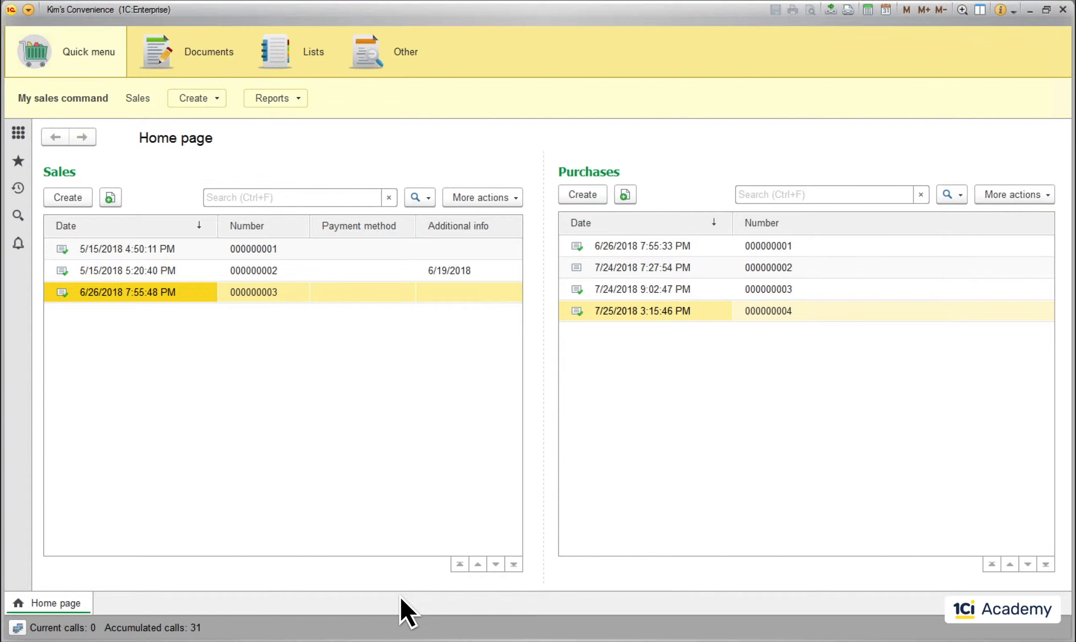
{"action": "double_click", "coordinate": [160, 292]}
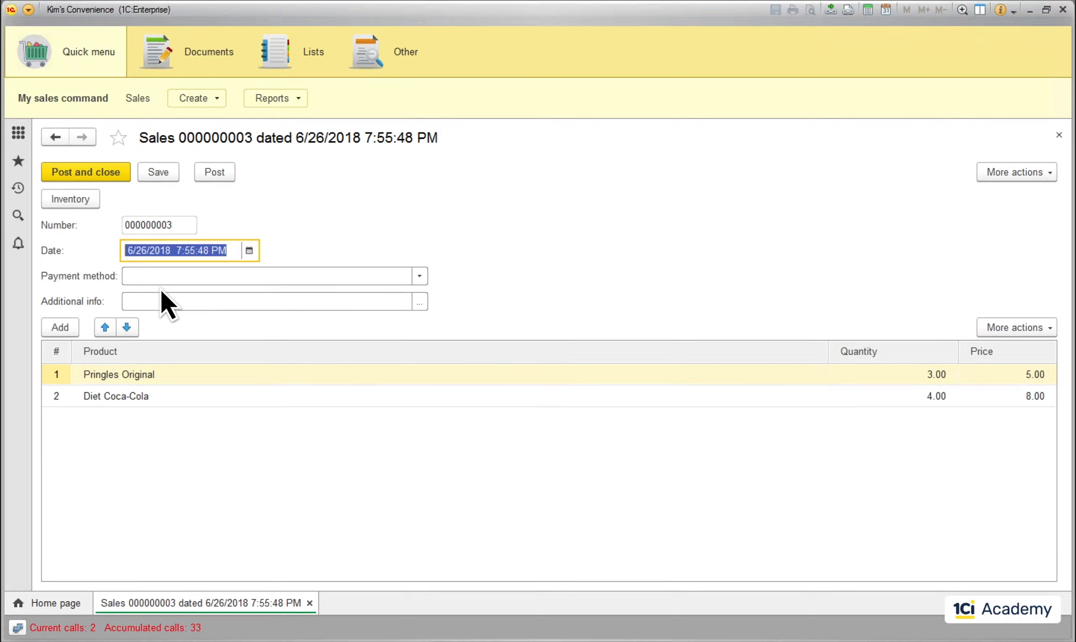
{"action": "left_click", "coordinate": [62, 328]}
{"action": "left_click", "coordinate": [175, 442]}
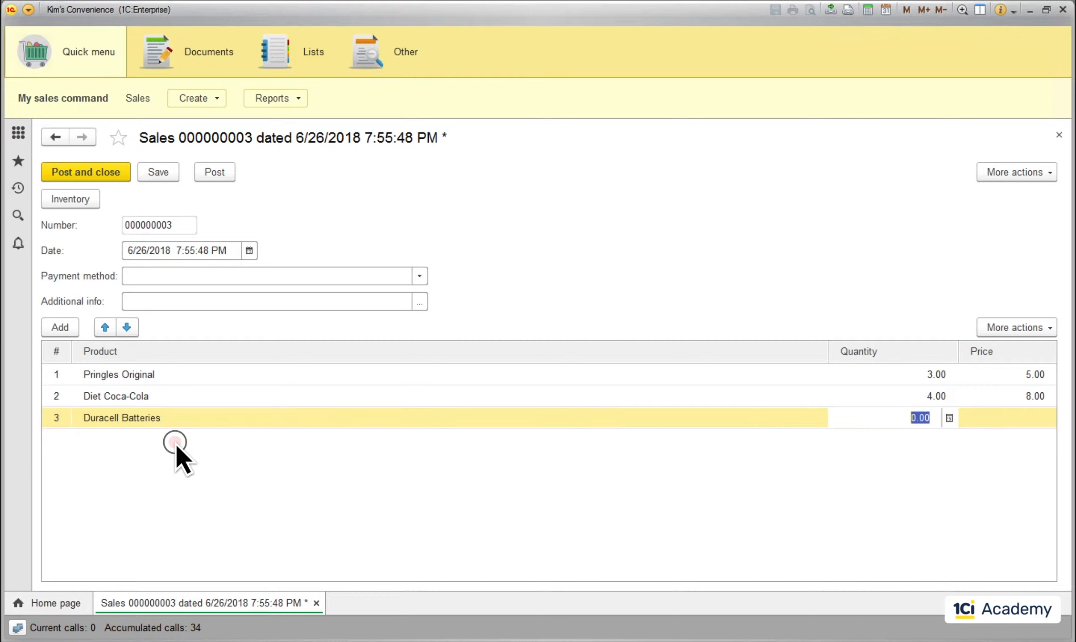
{"action": "type", "text": "6"}
{"action": "key", "text": "Tab"}
{"action": "type", "text": "4"}
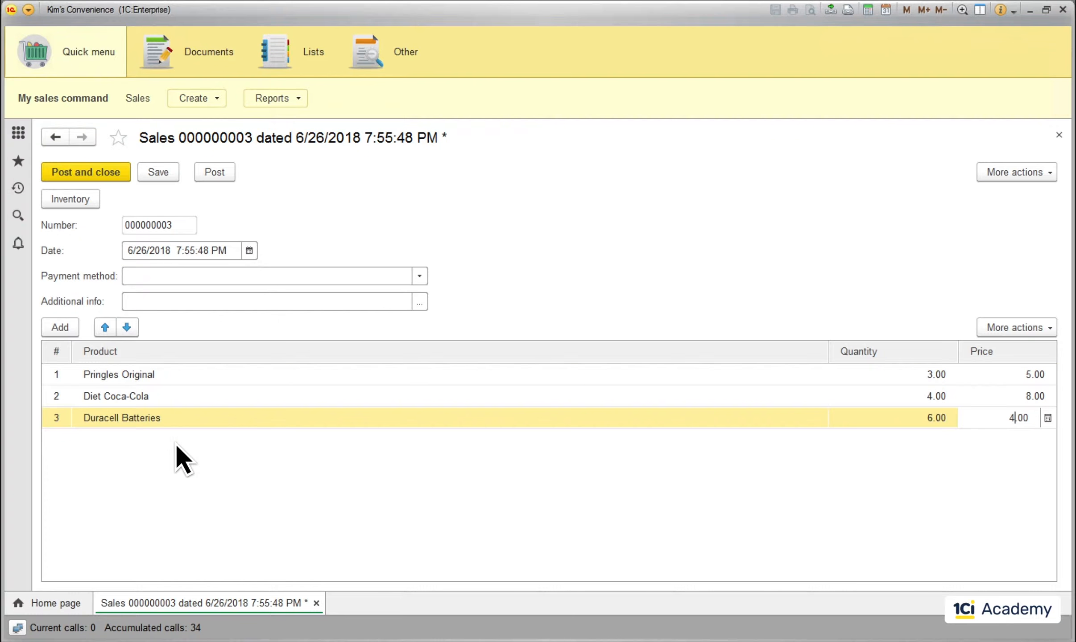
{"action": "left_click", "coordinate": [86, 172]}
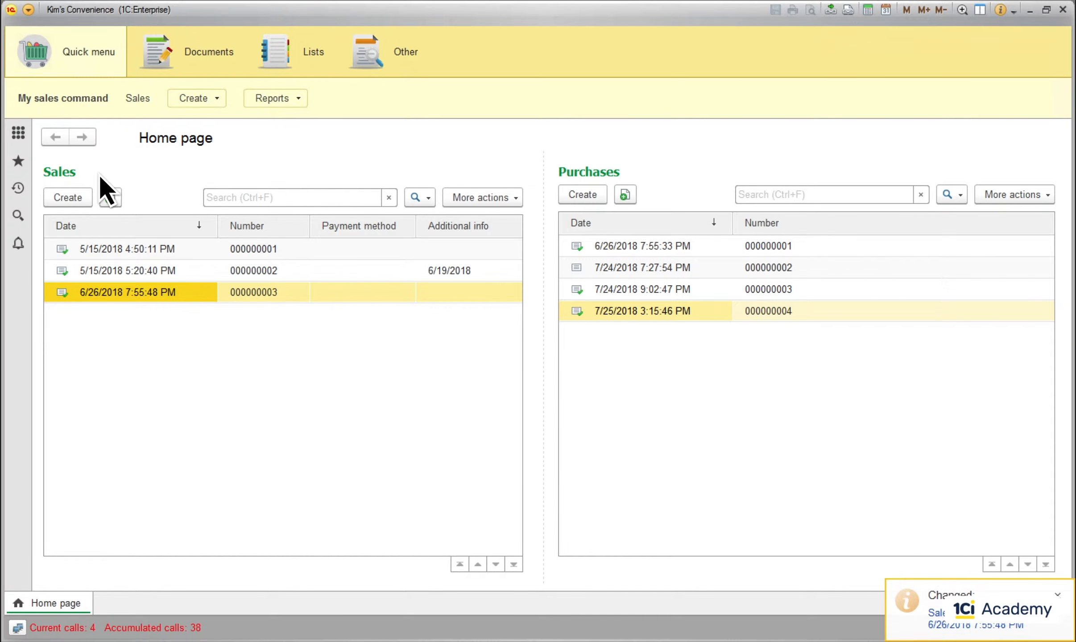
- Reopen the 6/26/2018 sales document to review its product lines and switch to Designer
{"action": "double_click", "coordinate": [131, 289]}
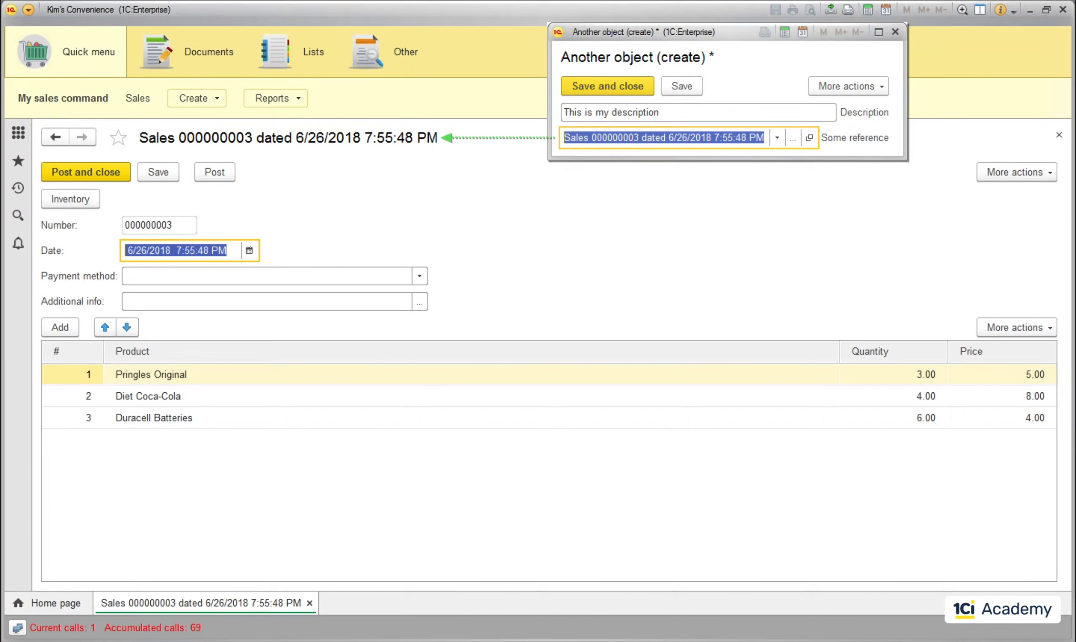
{"action": "mouse_move", "coordinate": [349, 640]}
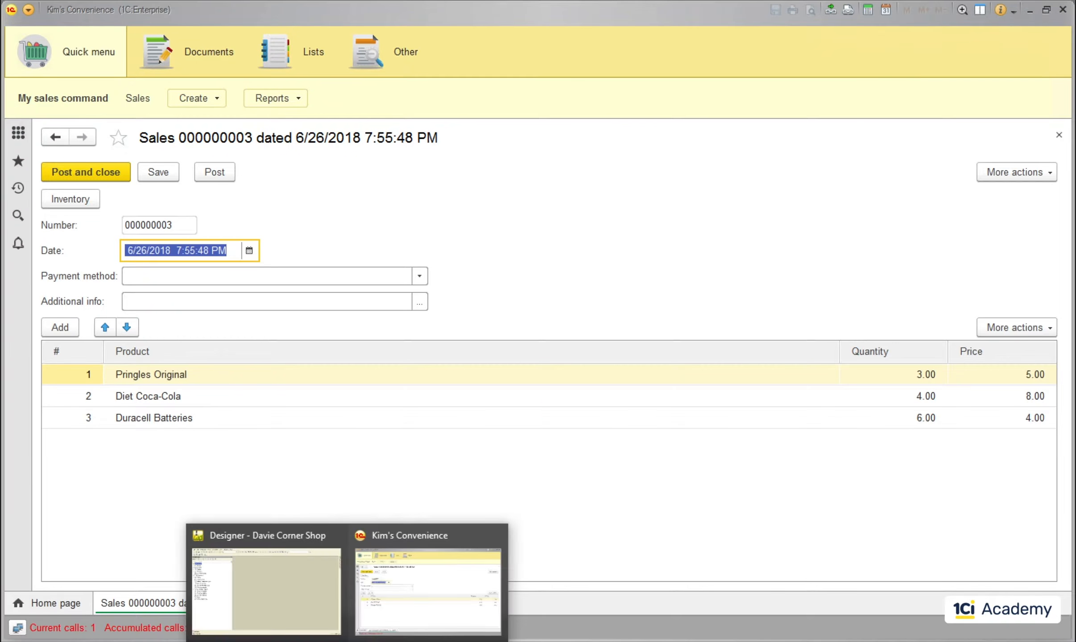
{"action": "left_click", "coordinate": [280, 596]}
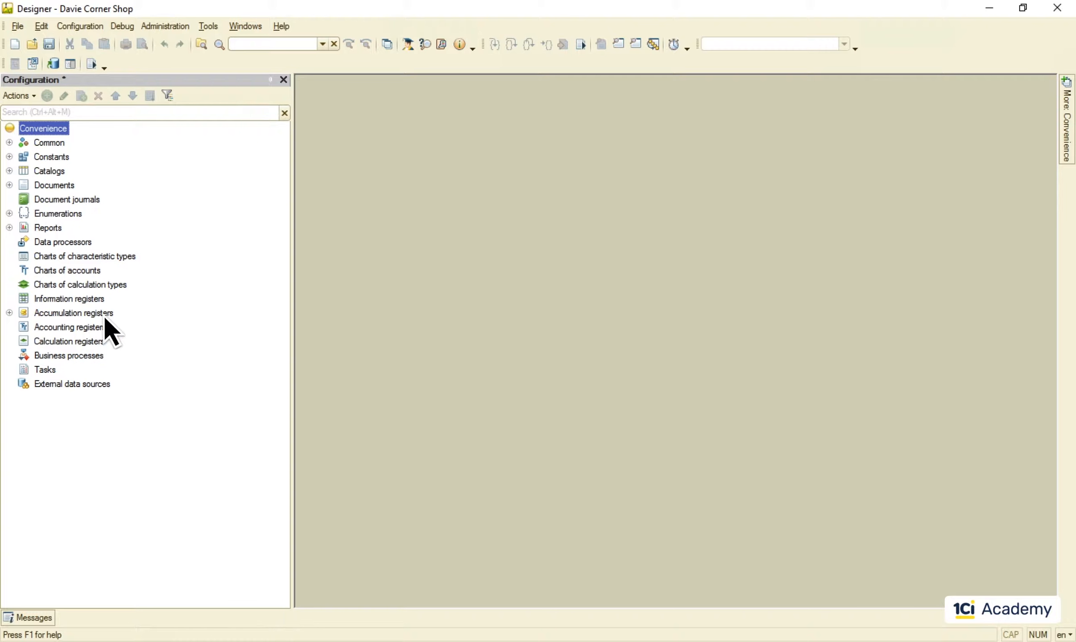
- Examine which catalogs can be chosen as owners of the Brands catalog, and close its editor without choosing any
{"action": "left_click", "coordinate": [9, 170]}
{"action": "left_click", "coordinate": [23, 197]}
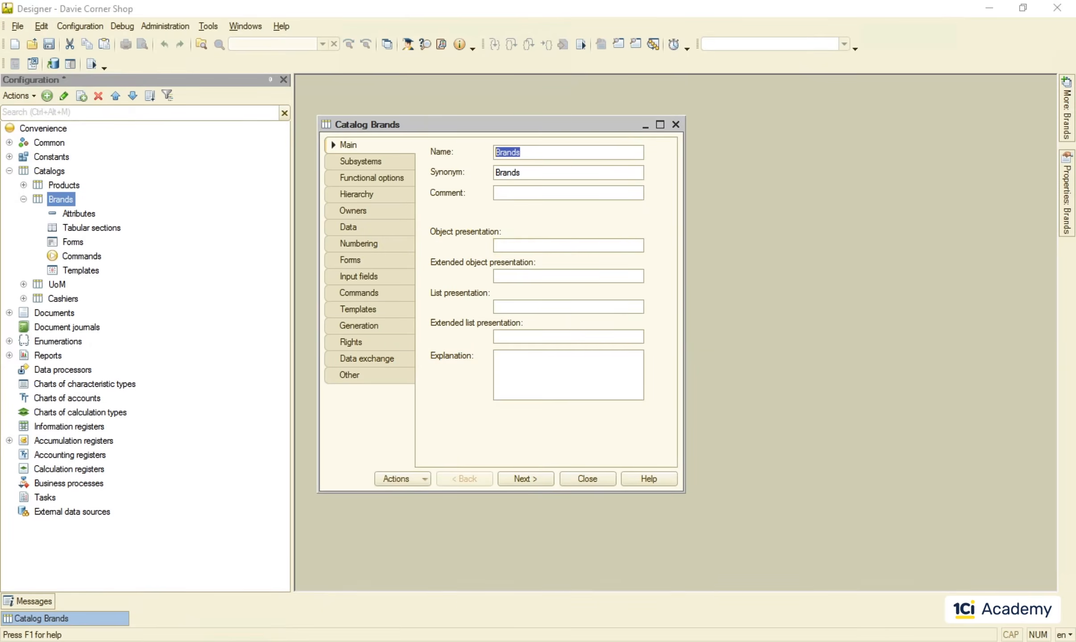
{"action": "left_click", "coordinate": [365, 210]}
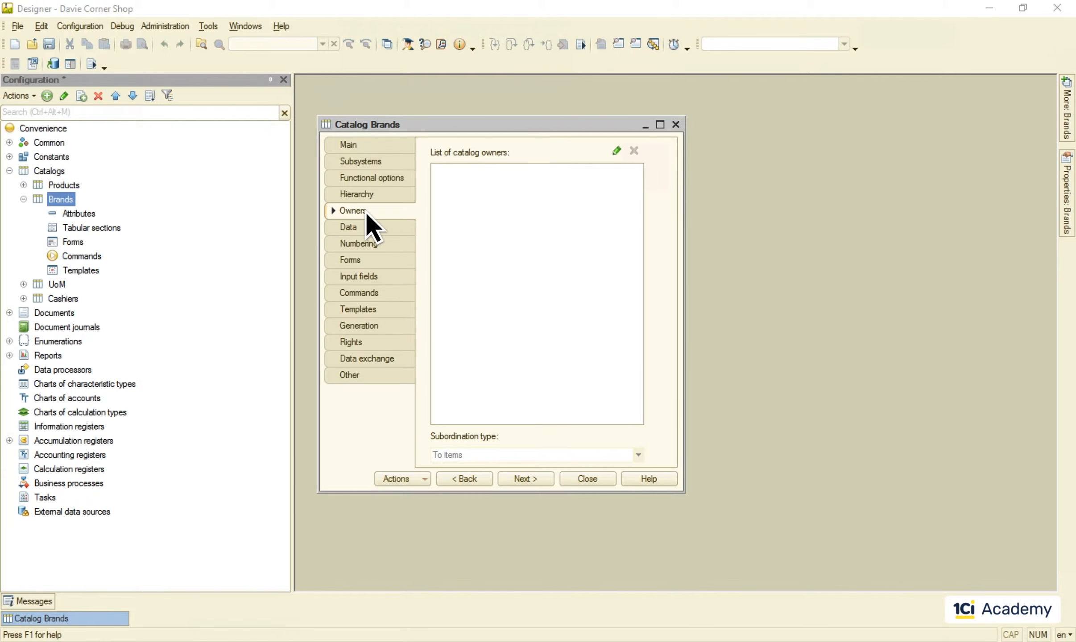
{"action": "left_click", "coordinate": [617, 151]}
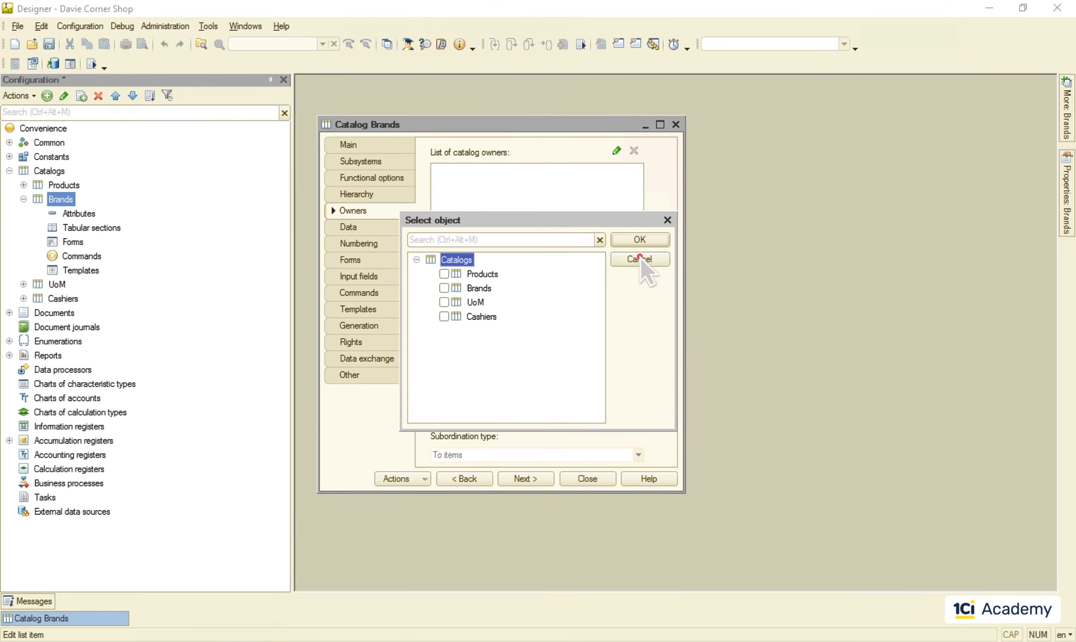
{"action": "left_click", "coordinate": [690, 229]}
{"action": "left_click", "coordinate": [588, 479]}
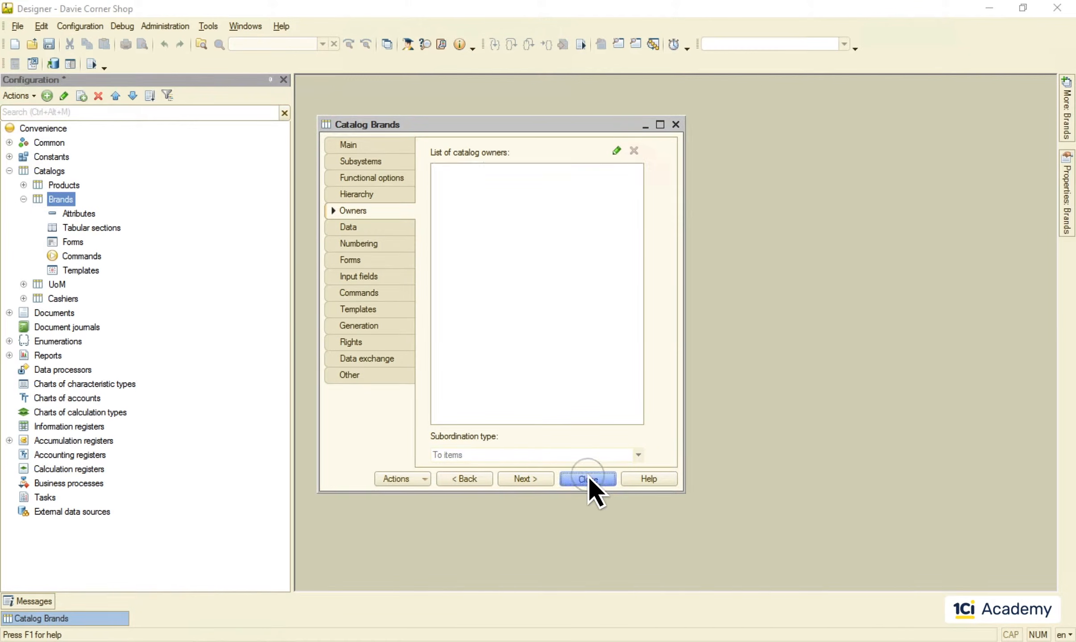
- Add a new catalog named Companies to the configuration
{"action": "right_click", "coordinate": [49, 173]}
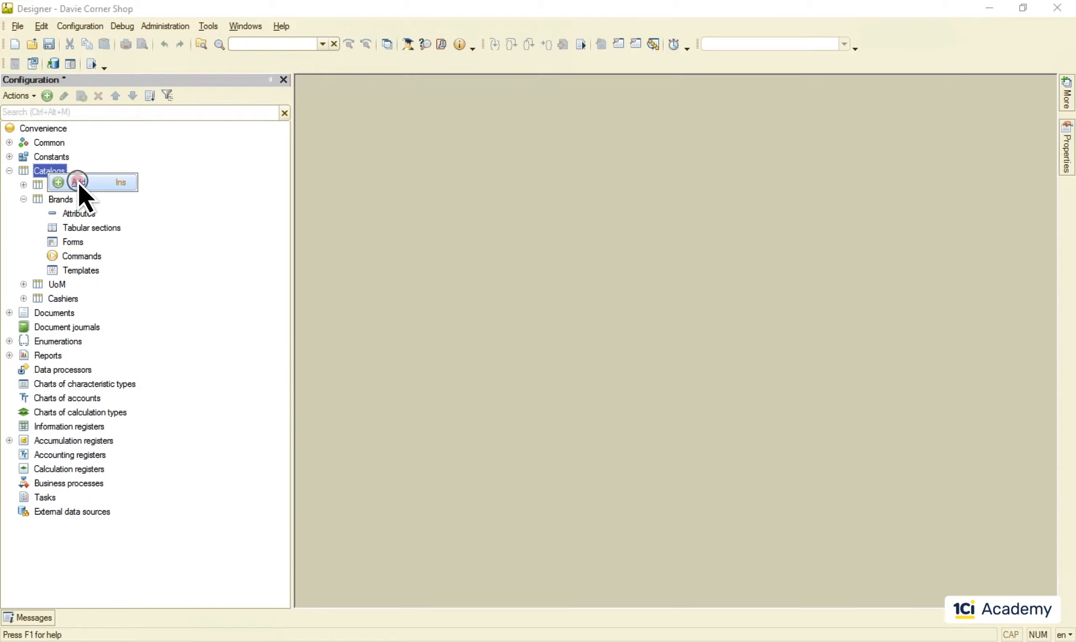
{"action": "left_click", "coordinate": [79, 183]}
{"action": "type", "text": "Companies"}
{"action": "key", "text": "Tab"}
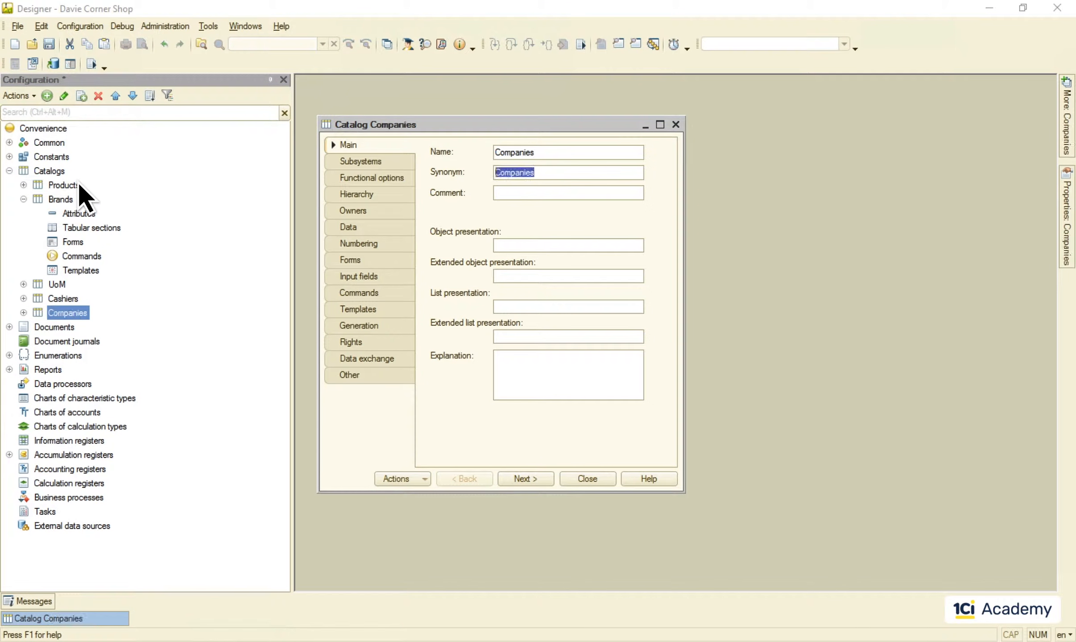
- Add a BusinessNumber attribute to the Companies catalog as a nonnegative Number with length 9
{"action": "left_click", "coordinate": [349, 228]}
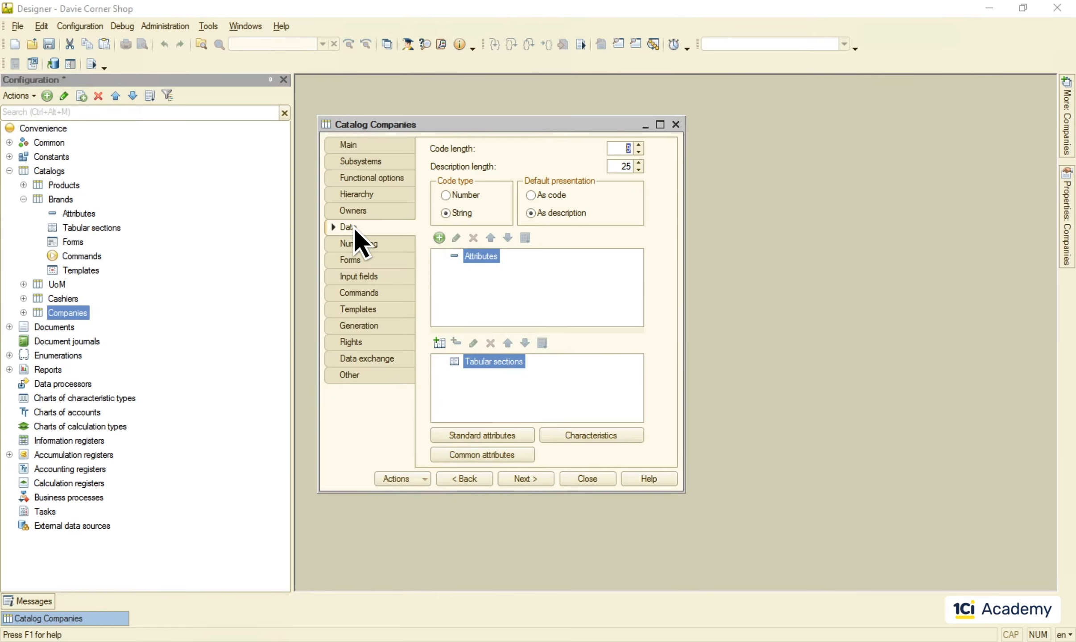
{"action": "left_click", "coordinate": [440, 239]}
{"action": "type", "text": "Busi"}
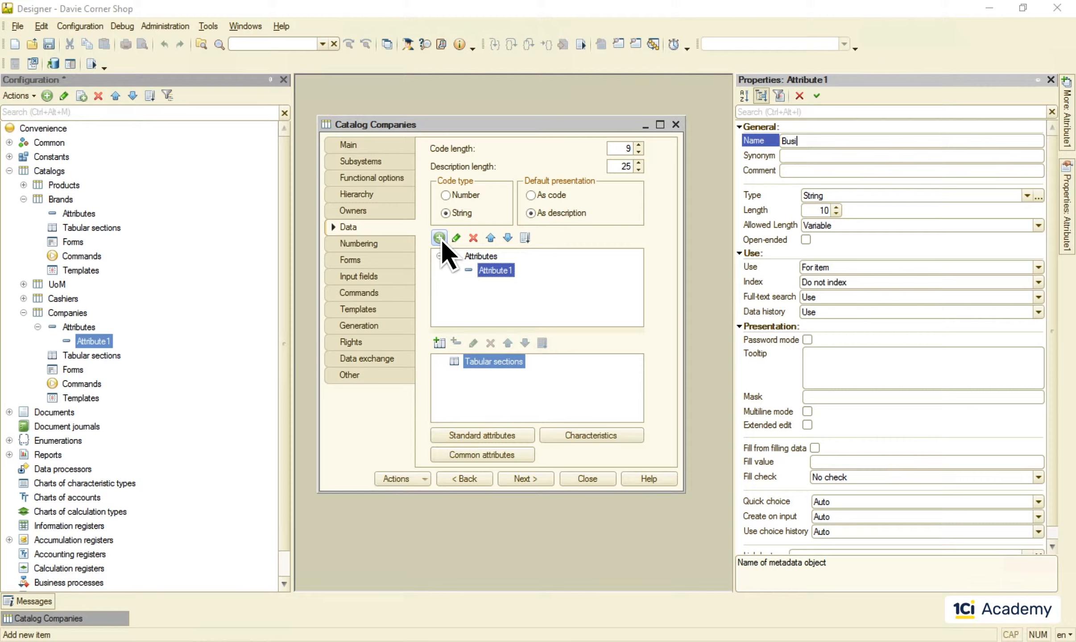
{"action": "type", "text": "nessNumber"}
{"action": "left_click", "coordinate": [1028, 195]}
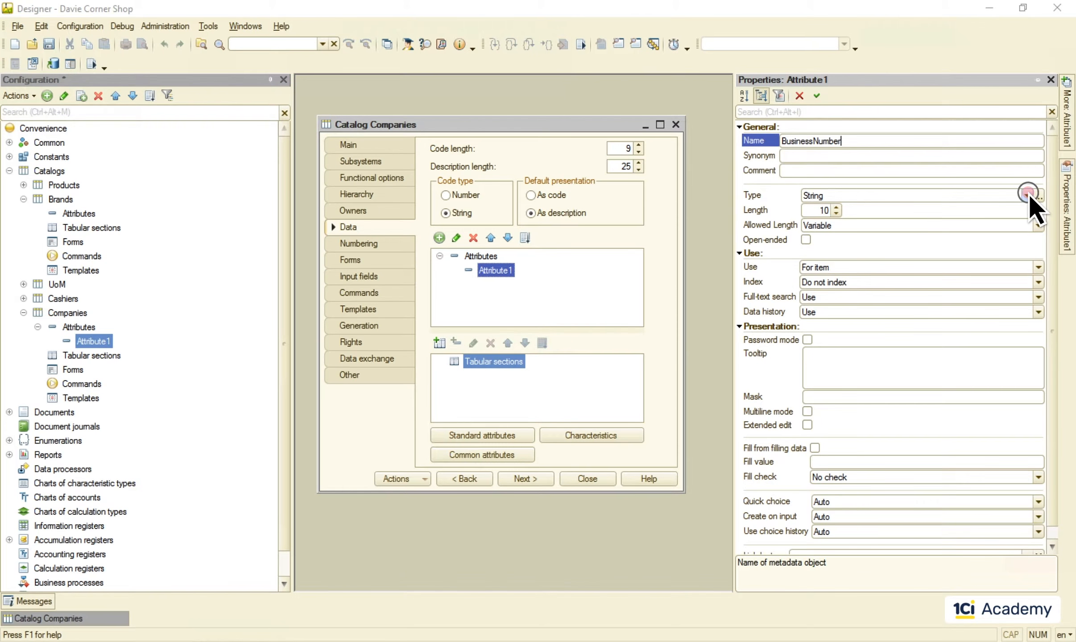
{"action": "left_click", "coordinate": [957, 211]}
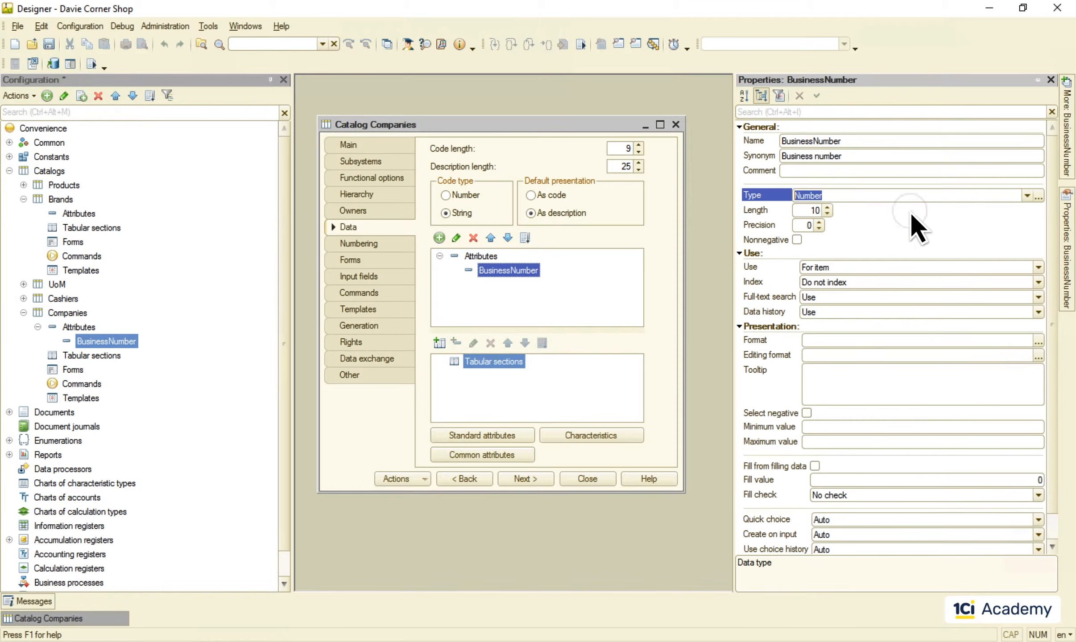
{"action": "left_click", "coordinate": [827, 212]}
{"action": "left_click", "coordinate": [797, 240]}
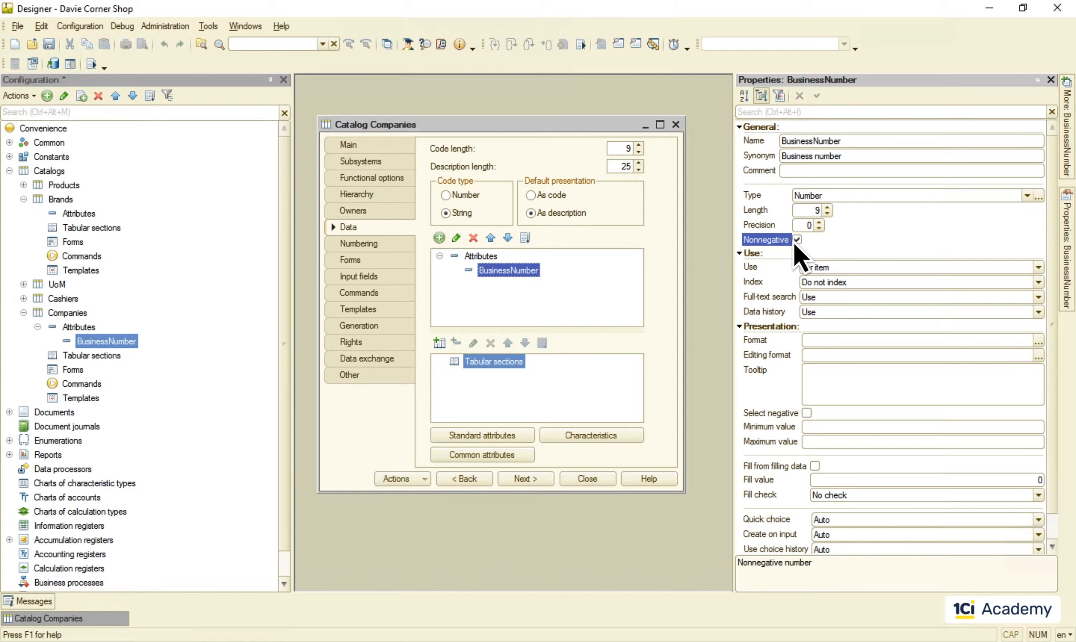
- Add an OfficialAddress string attribute with length 100 to the Companies catalog
{"action": "left_click", "coordinate": [440, 236]}
{"action": "type", "text": "O"}
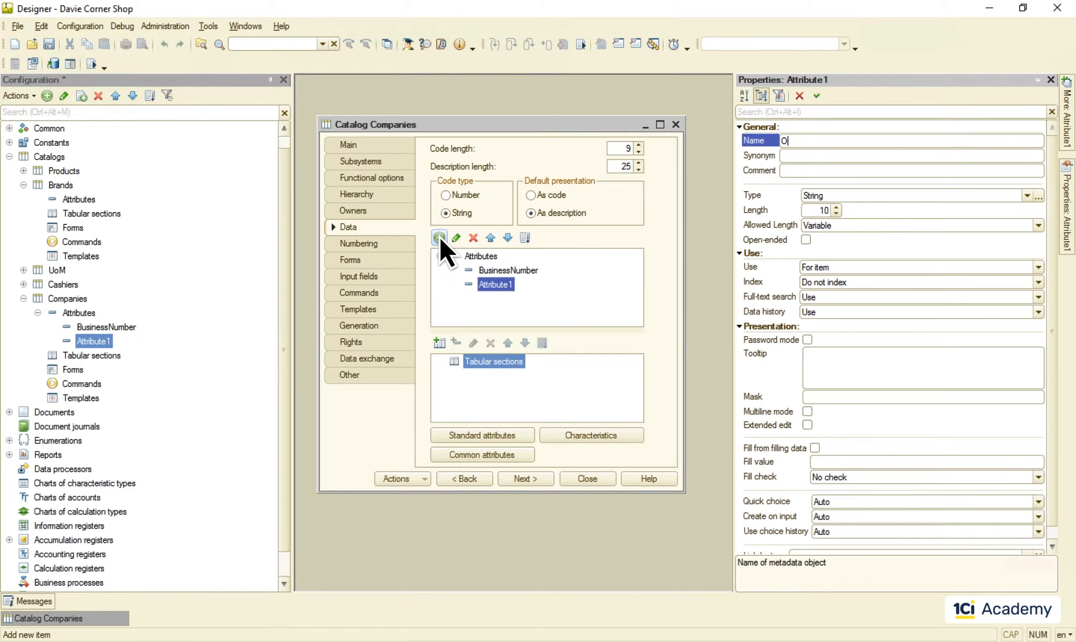
{"action": "type", "text": "fficialAddress"}
{"action": "key", "text": "Return"}
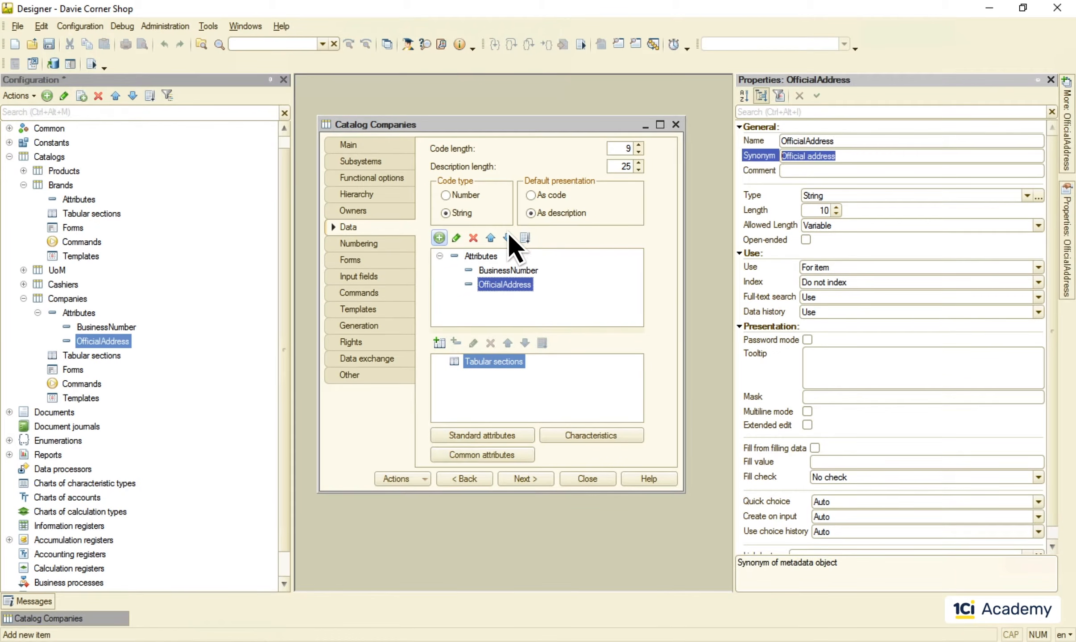
{"action": "left_click", "coordinate": [807, 213]}
{"action": "type", "text": "100"}
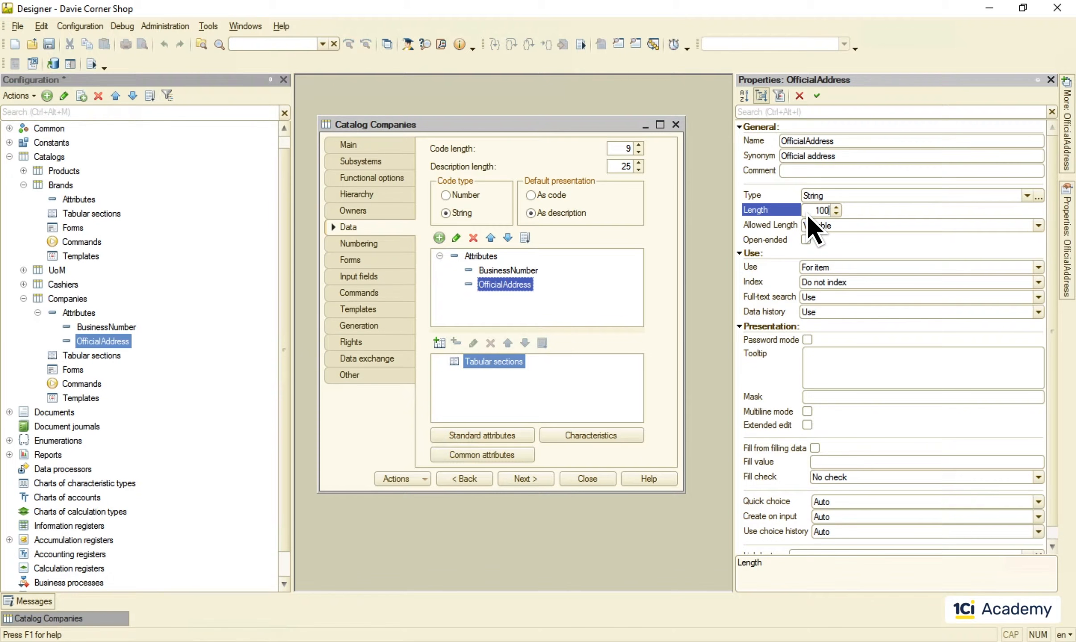
- Clone the OfficialAddress attribute of the Companies catalog, rename the copy PhysicalAddress, and close the catalog editor
{"action": "right_click", "coordinate": [524, 284]}
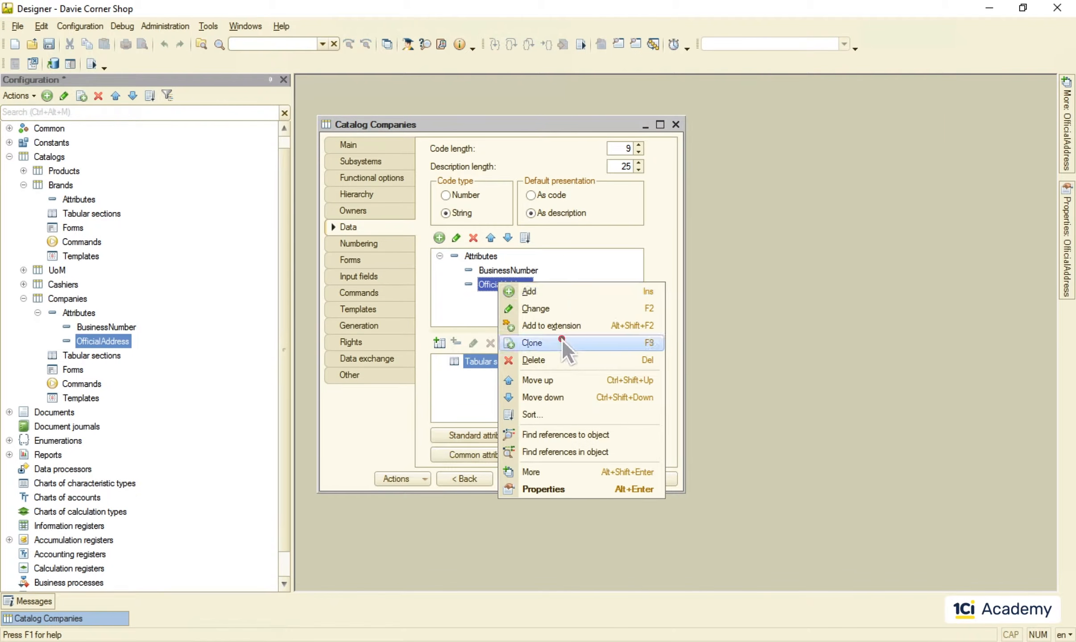
{"action": "left_click", "coordinate": [562, 339]}
{"action": "double_click", "coordinate": [511, 299]}
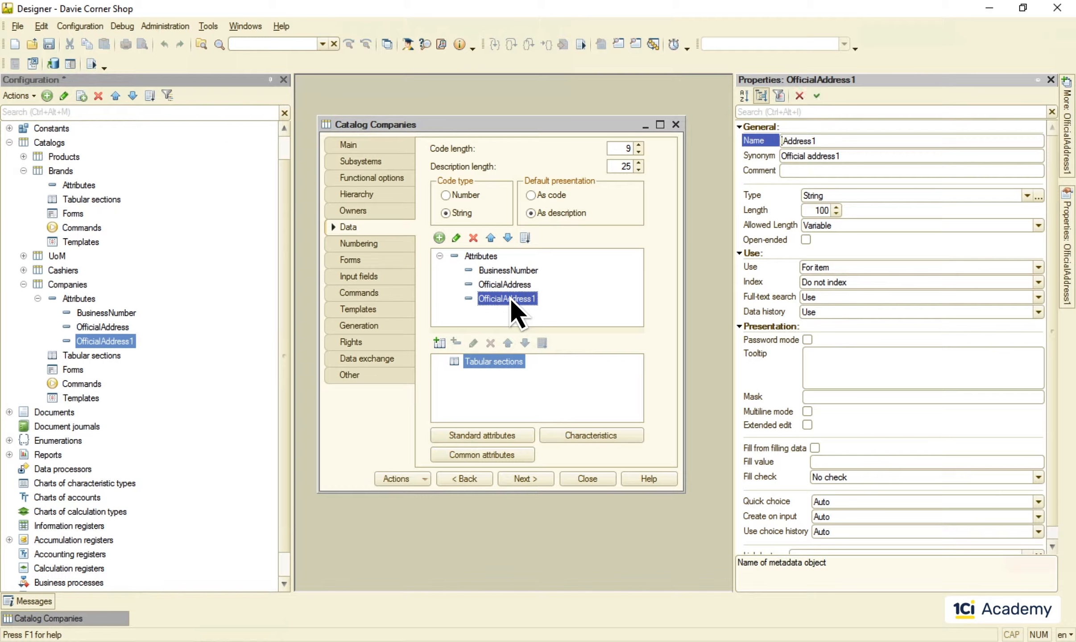
{"action": "type", "text": "Physical"}
{"action": "key", "text": "End"}
{"action": "key", "text": "BackSpace"}
{"action": "key", "text": "Return"}
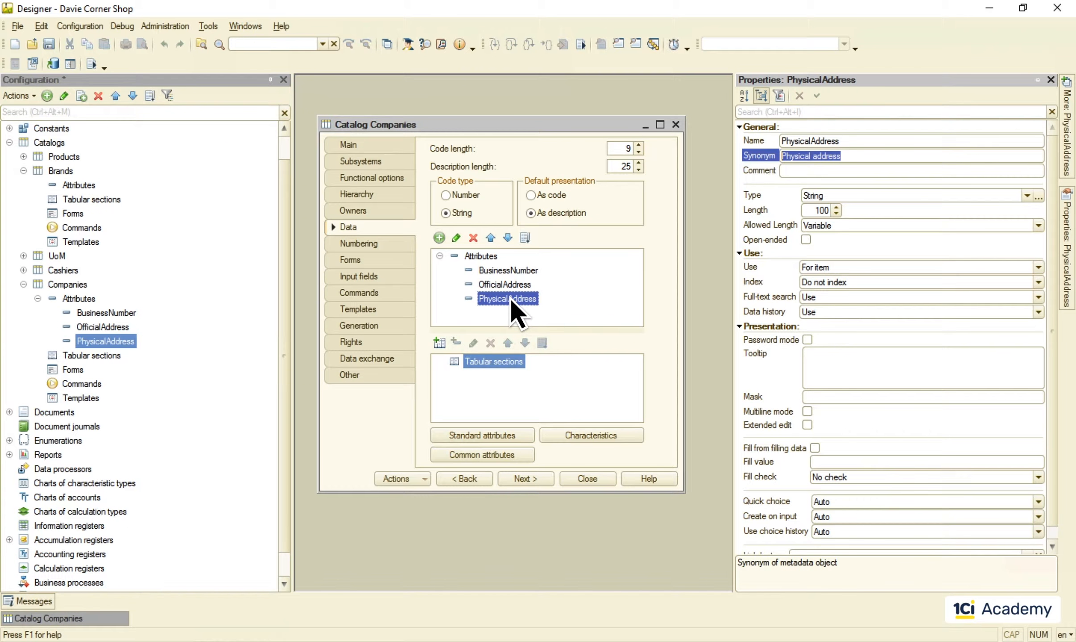
{"action": "left_click", "coordinate": [586, 476]}
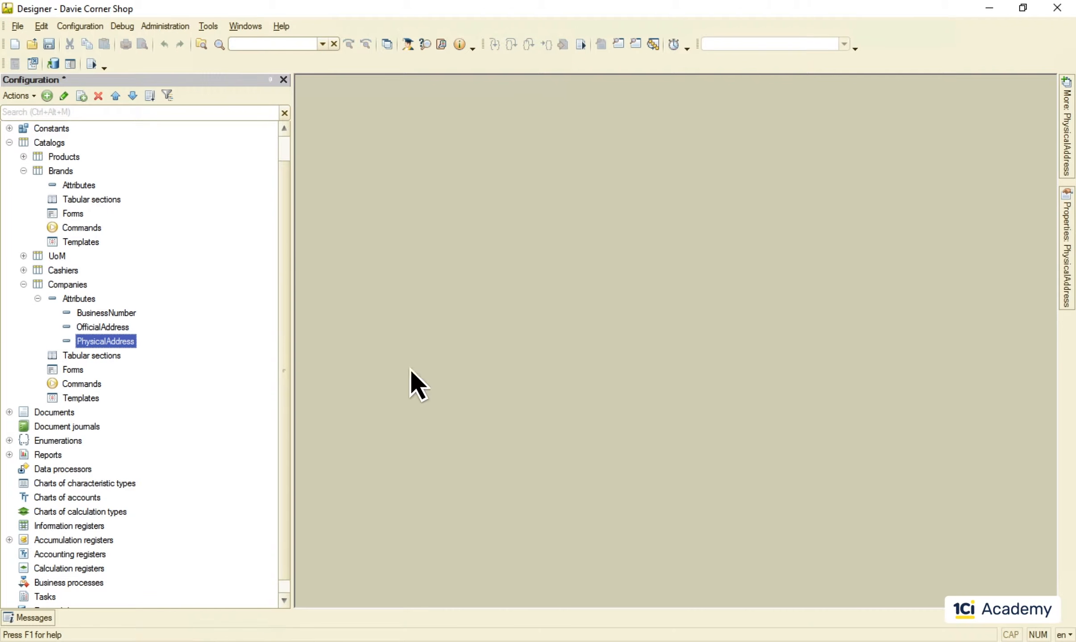
- Add a new catalog named Agreements to the configuration
{"action": "right_click", "coordinate": [49, 142]}
{"action": "left_click", "coordinate": [83, 157]}
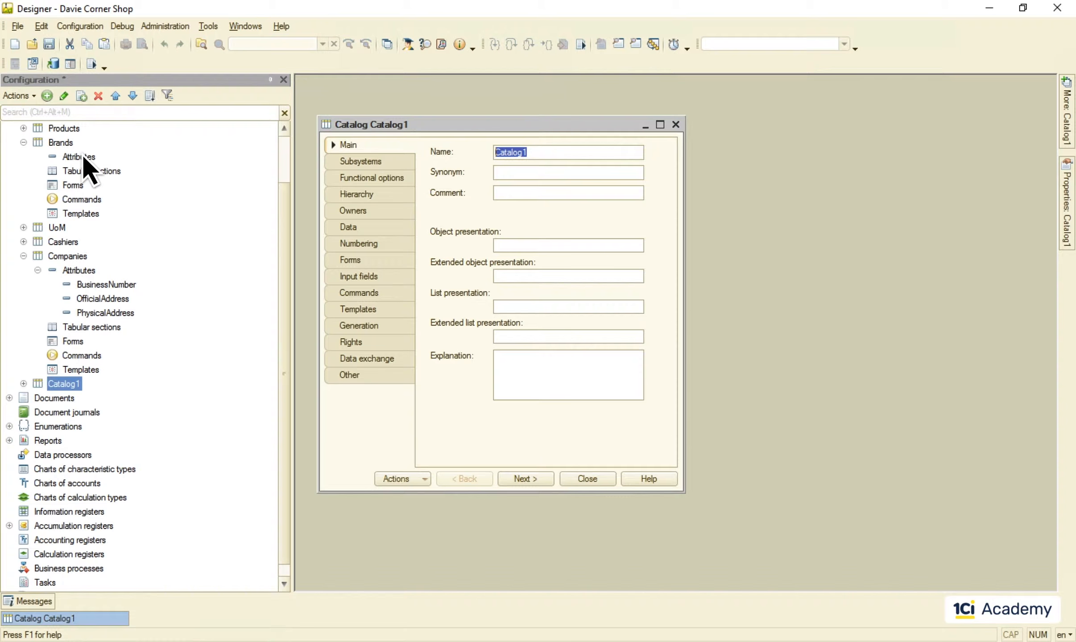
{"action": "type", "text": "Agreements"}
{"action": "key", "text": "Return"}
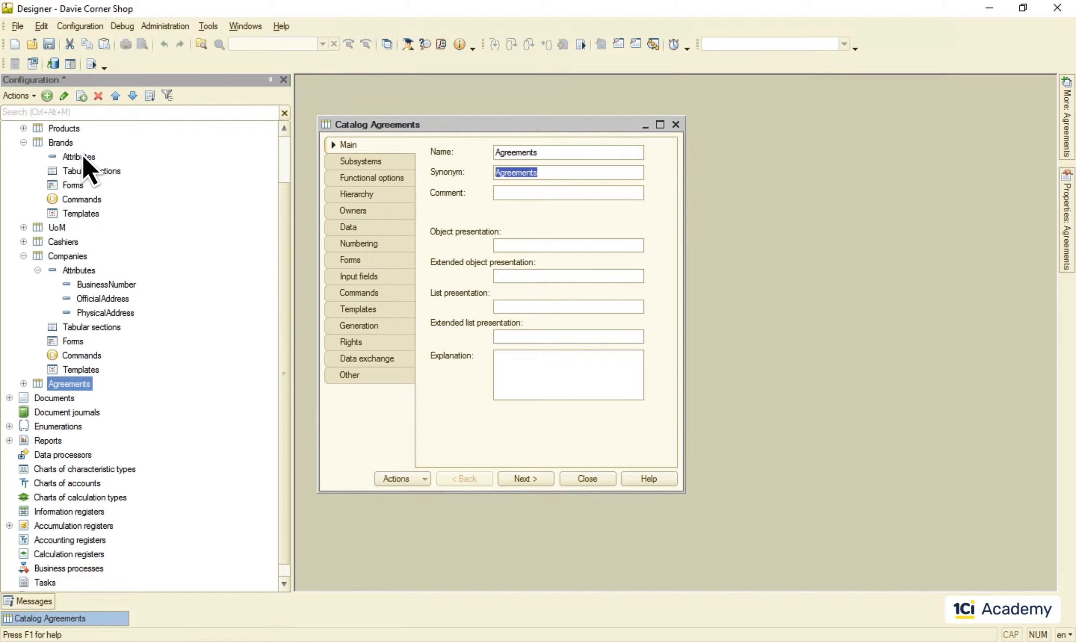
- Add a Company attribute of type CatalogRef.Companies to the Agreements catalog
{"action": "left_click", "coordinate": [355, 227]}
{"action": "left_click", "coordinate": [440, 238]}
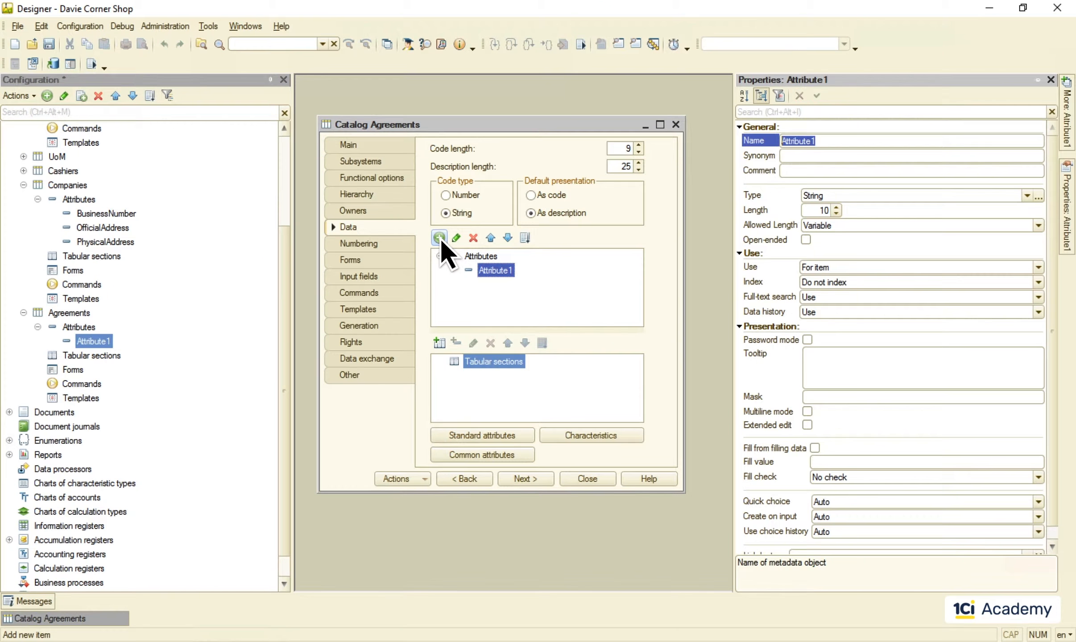
{"action": "type", "text": "Company"}
{"action": "key", "text": "Return"}
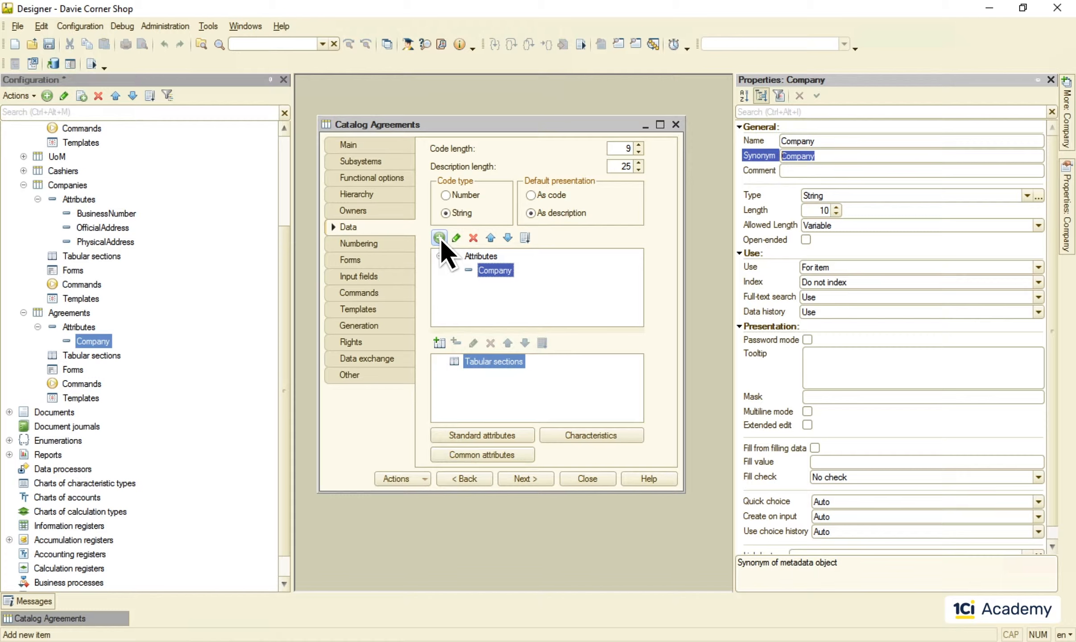
{"action": "left_click", "coordinate": [1039, 196]}
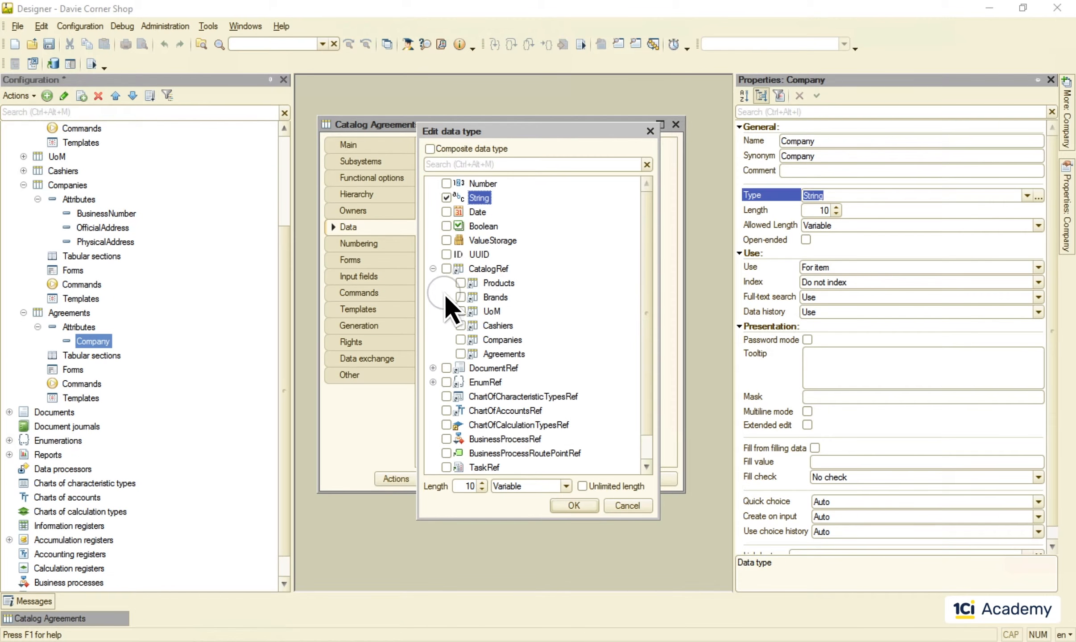
{"action": "left_click", "coordinate": [461, 339]}
{"action": "left_click", "coordinate": [575, 505]}
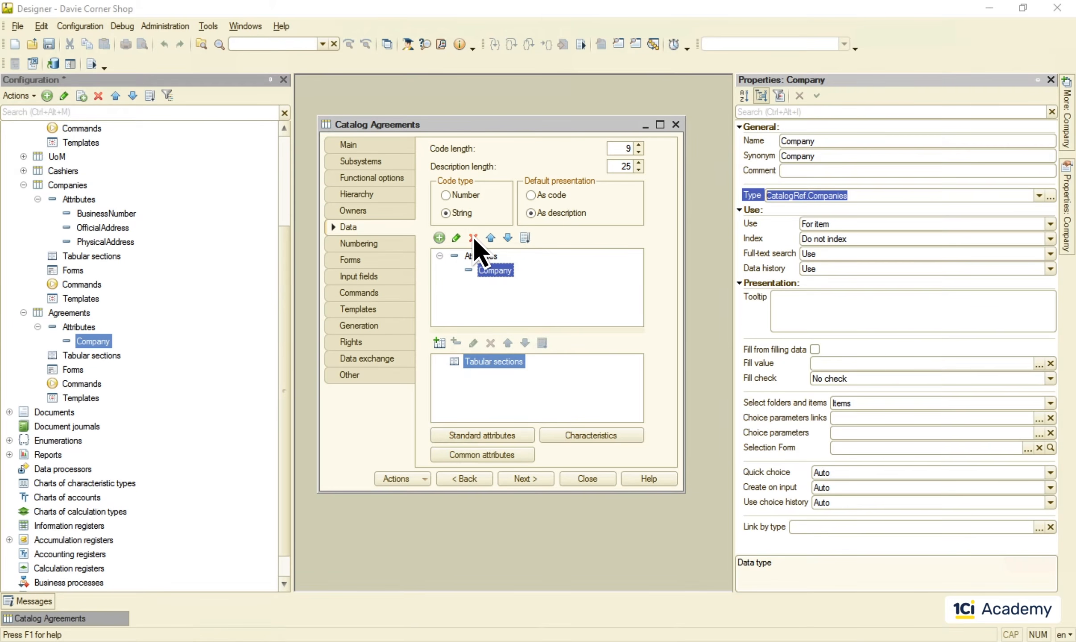
- Delete the Company attribute from the Agreements catalog
{"action": "left_click", "coordinate": [472, 236]}
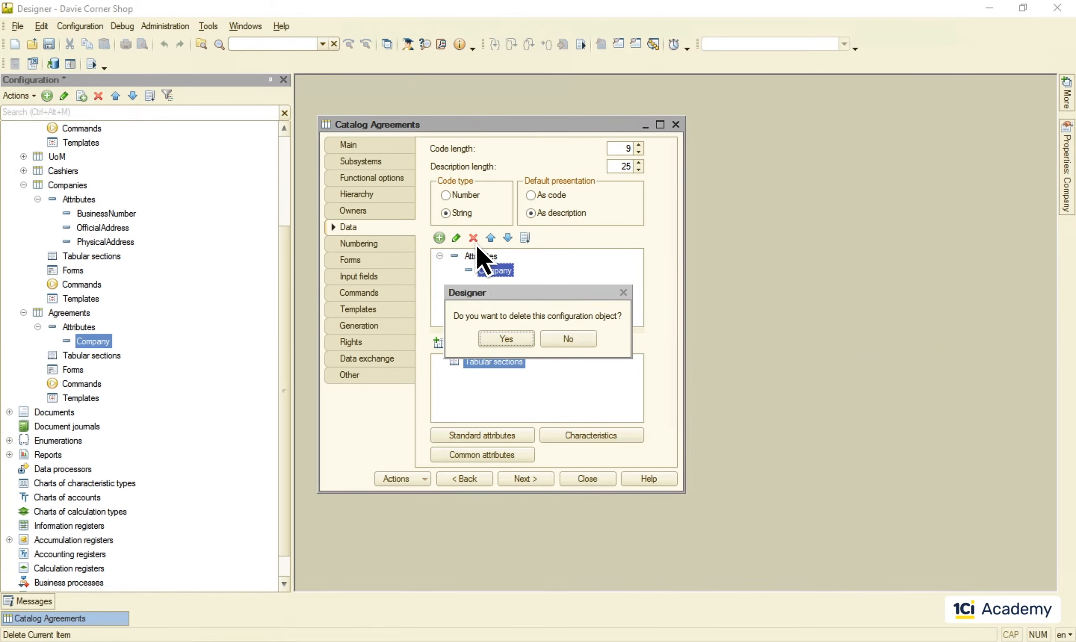
{"action": "left_click", "coordinate": [509, 340]}
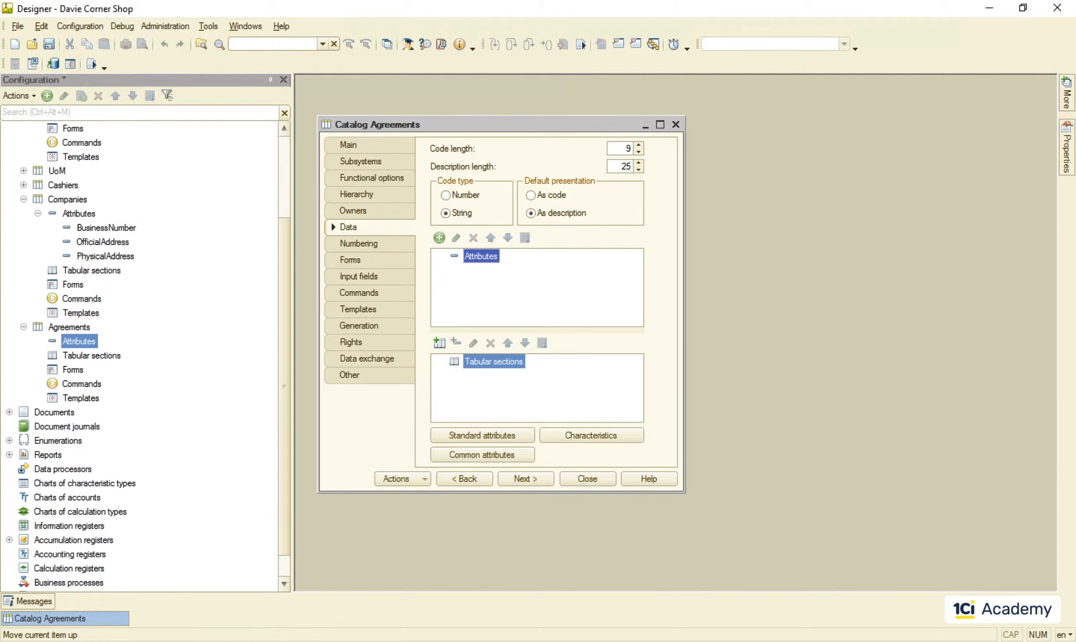
- Set the Companies catalog as the owner of the Agreements catalog
{"action": "left_click", "coordinate": [369, 208]}
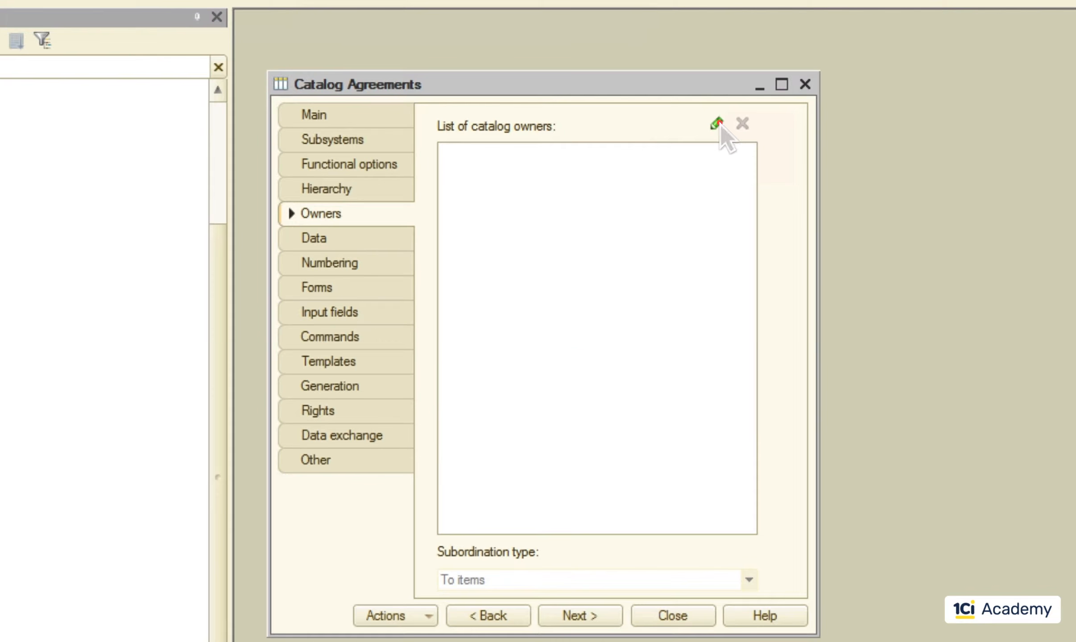
{"action": "left_click", "coordinate": [720, 124]}
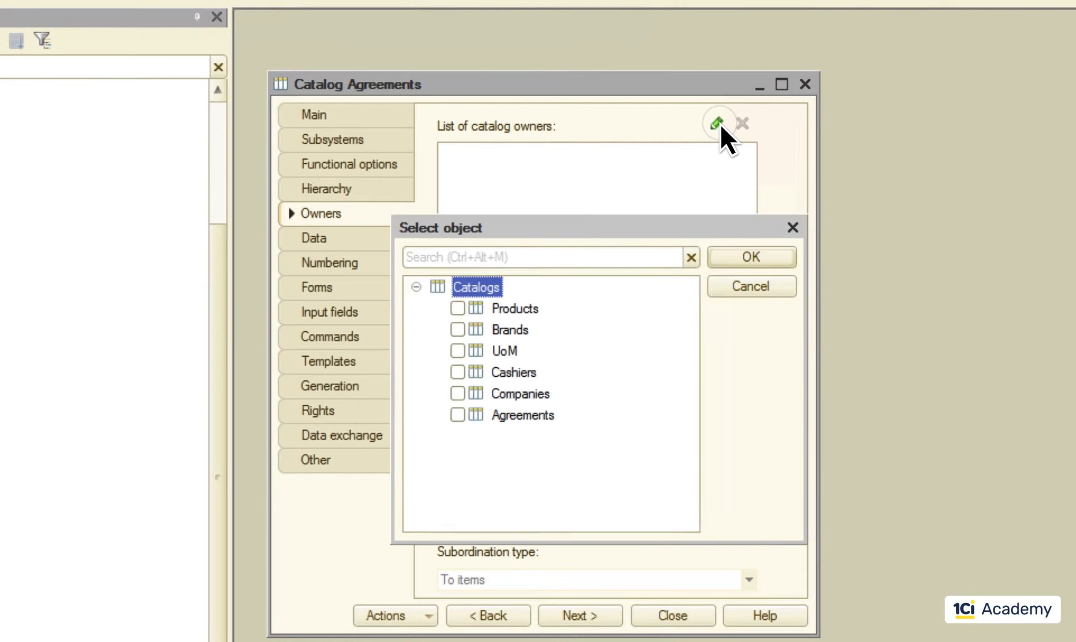
{"action": "left_click", "coordinate": [458, 392]}
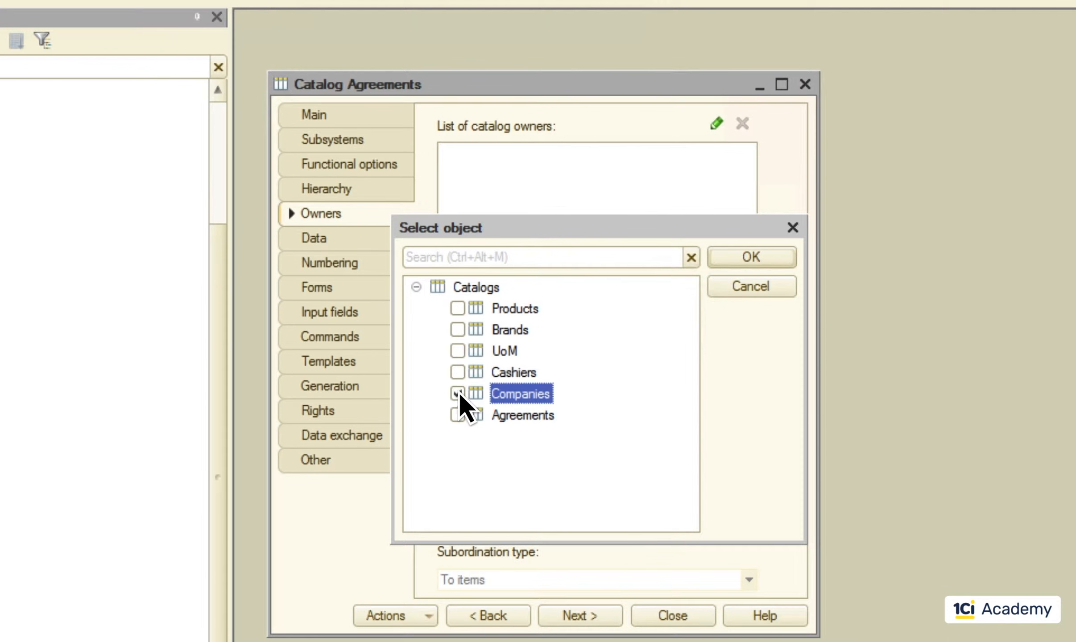
{"action": "left_click", "coordinate": [744, 254]}
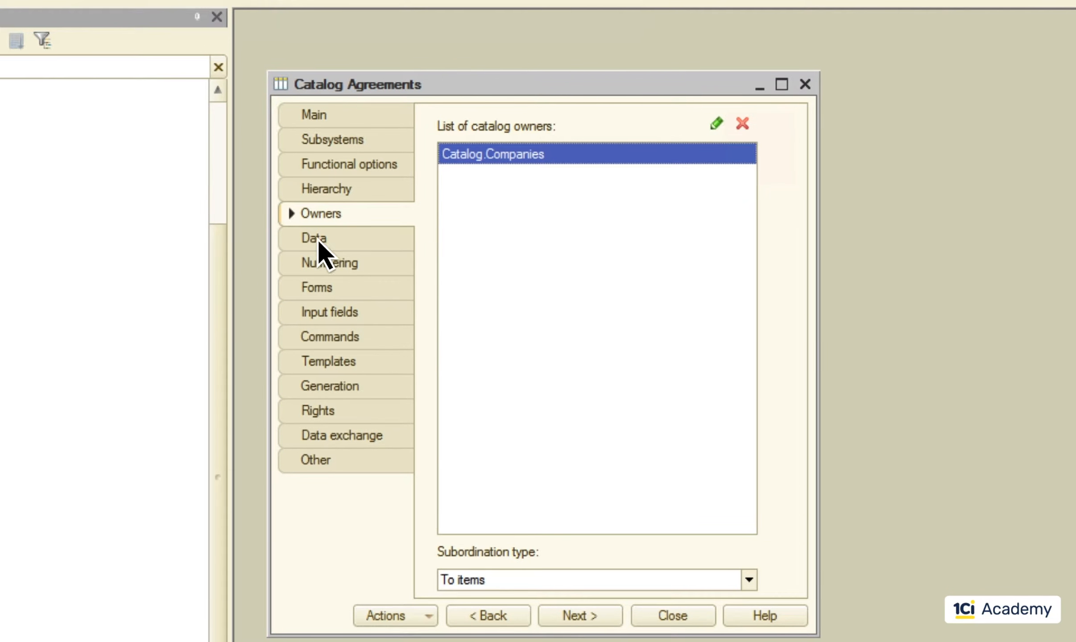
- Examine the standard attributes of the Agreements catalog for an owner reference, and close their list
{"action": "left_click", "coordinate": [317, 238]}
{"action": "left_click", "coordinate": [513, 551]}
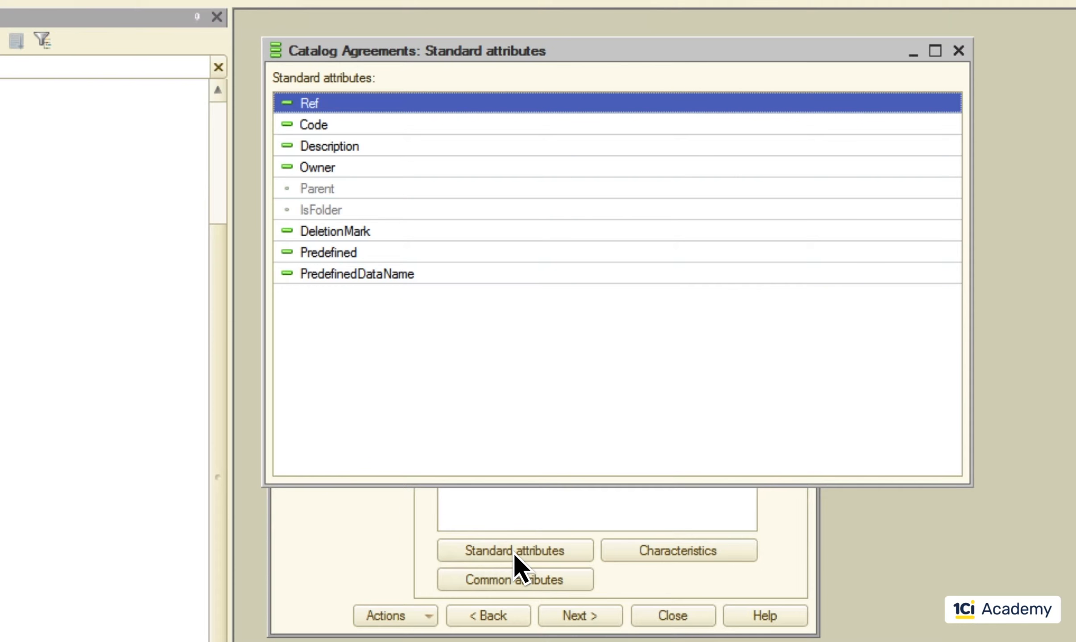
{"action": "left_click", "coordinate": [959, 48]}
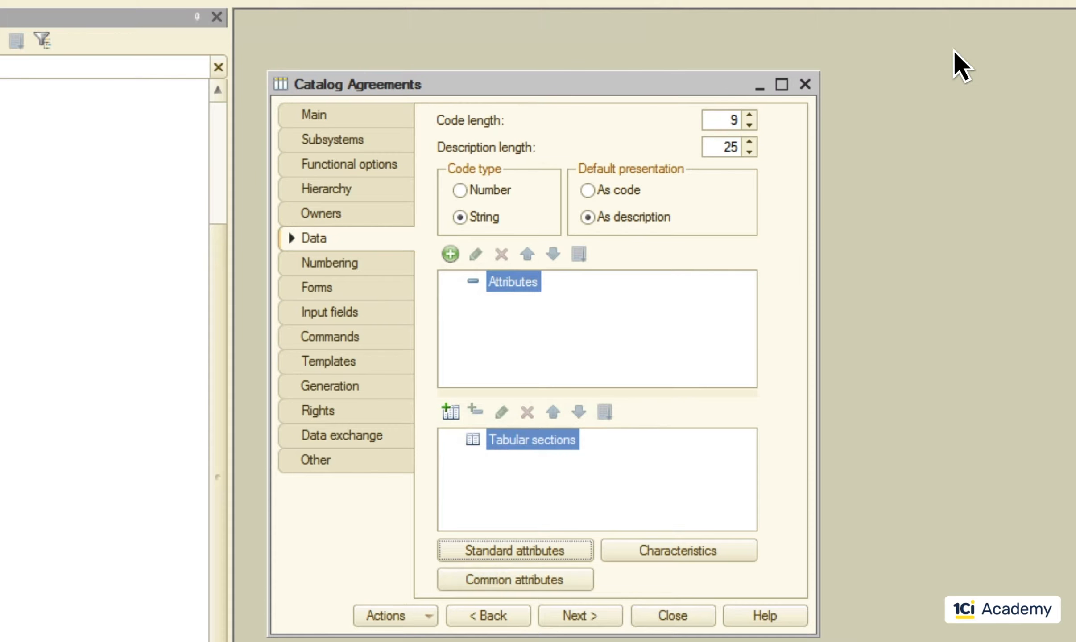
- Try to add the Agreements catalog to its own list of owners alongside Companies
{"action": "left_click", "coordinate": [331, 211]}
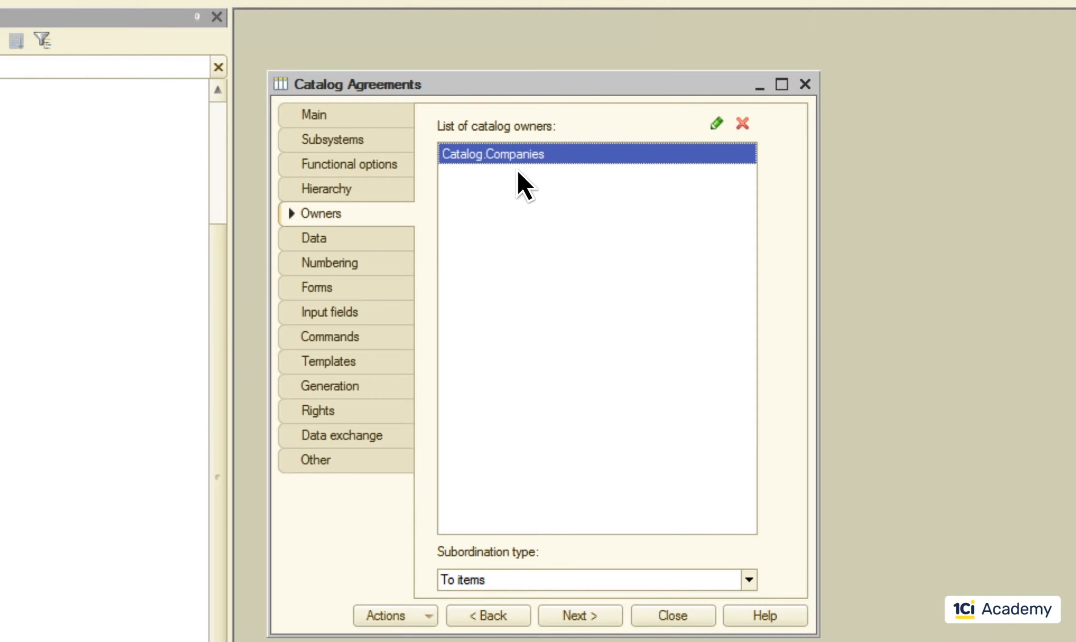
{"action": "left_click", "coordinate": [717, 123]}
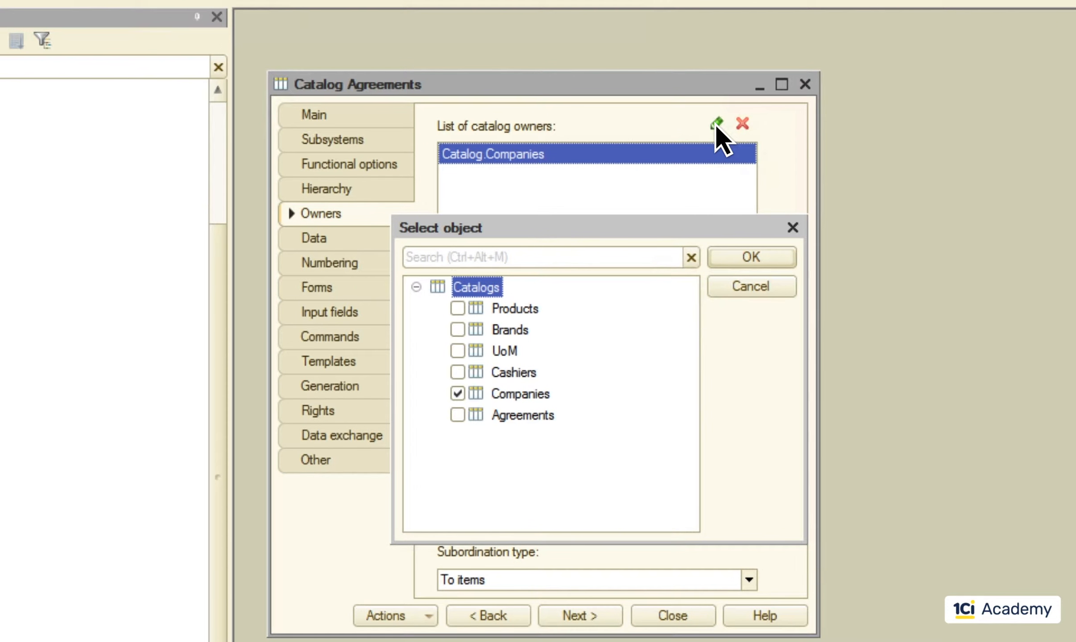
{"action": "left_click", "coordinate": [457, 415]}
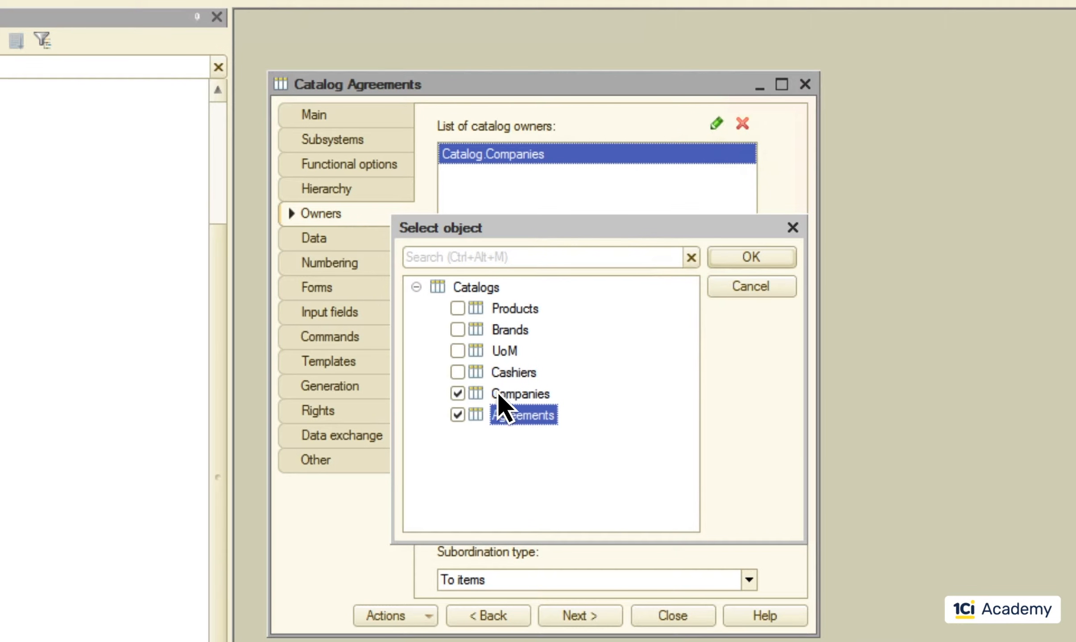
{"action": "left_click", "coordinate": [753, 258]}
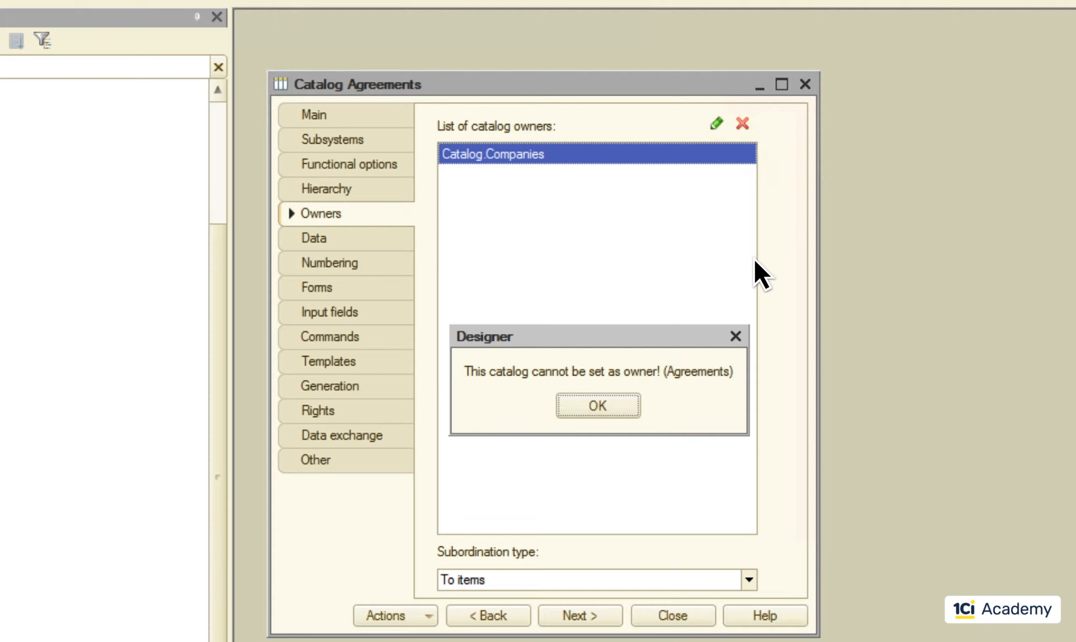
{"action": "left_click", "coordinate": [598, 405]}
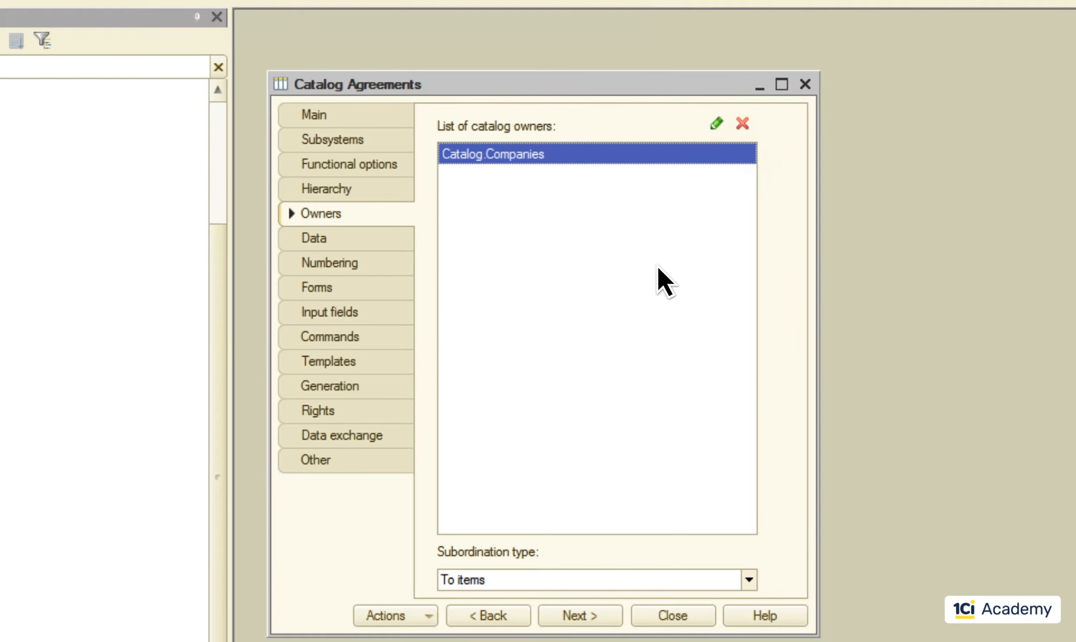
- Try selecting Cashiers, UoM, Brands and Products as additional owners of Agreements, then clear them and keep only Companies
{"action": "left_click", "coordinate": [716, 125]}
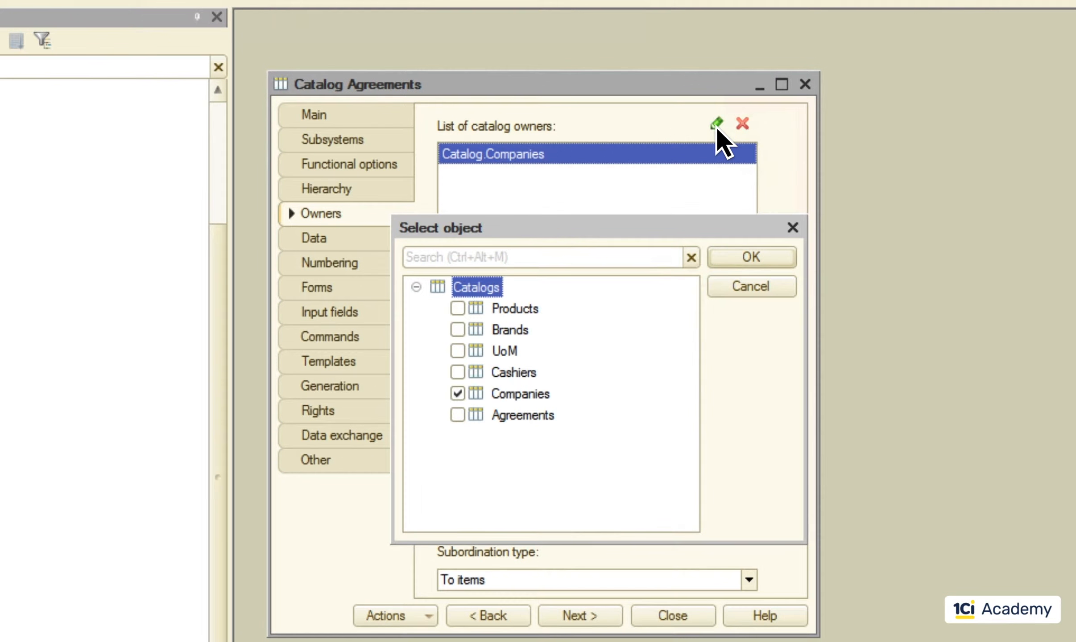
{"action": "left_click", "coordinate": [458, 372]}
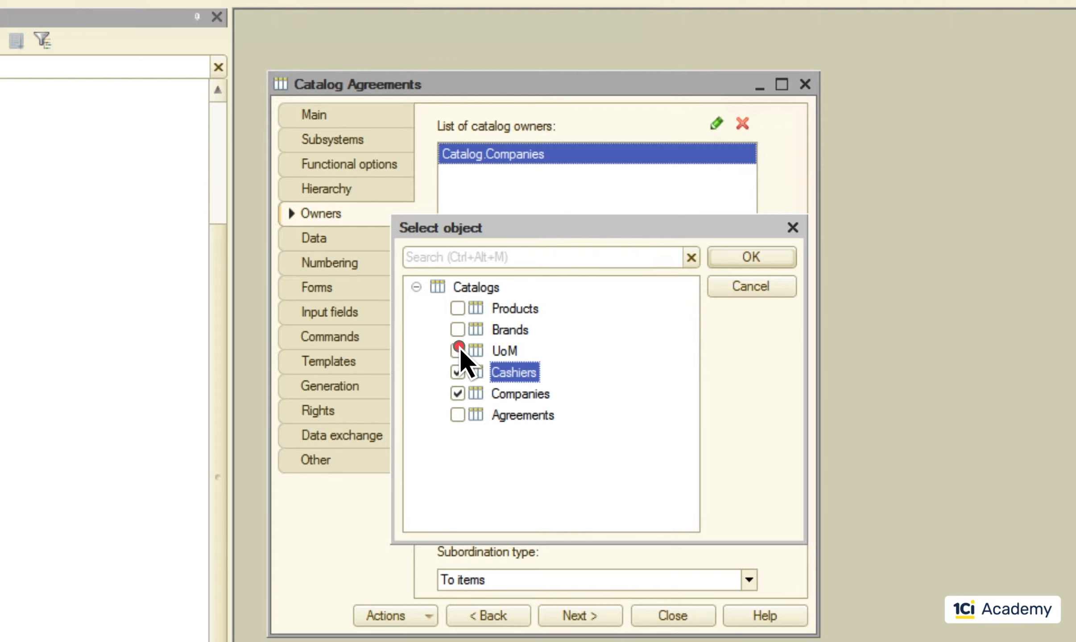
{"action": "left_click", "coordinate": [458, 350]}
{"action": "left_click", "coordinate": [458, 329]}
{"action": "left_click", "coordinate": [457, 308]}
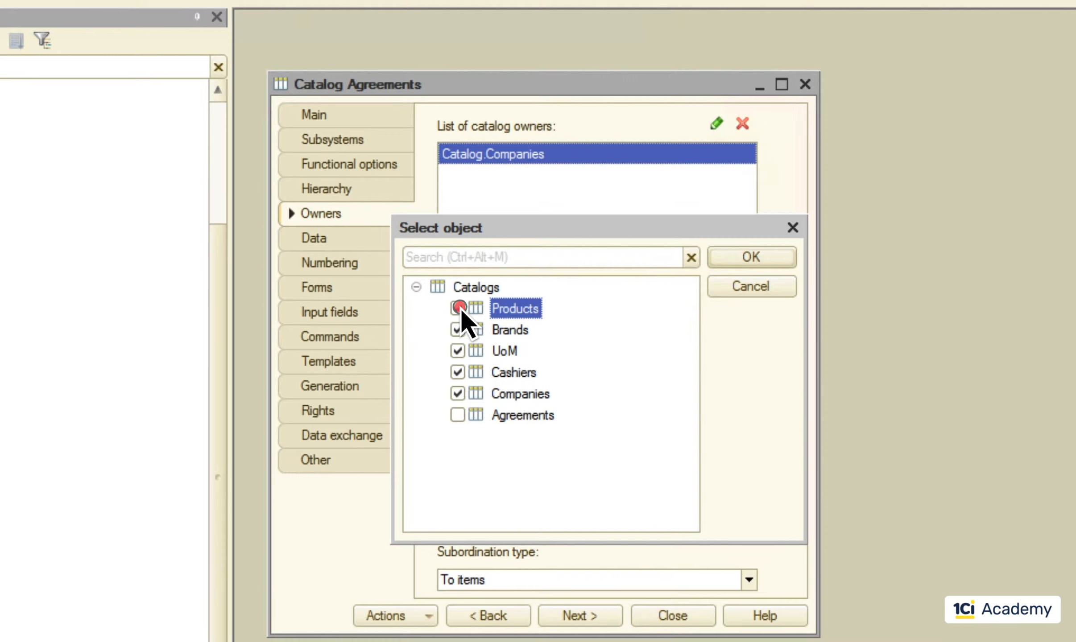
{"action": "left_click", "coordinate": [458, 330]}
{"action": "left_click", "coordinate": [457, 350]}
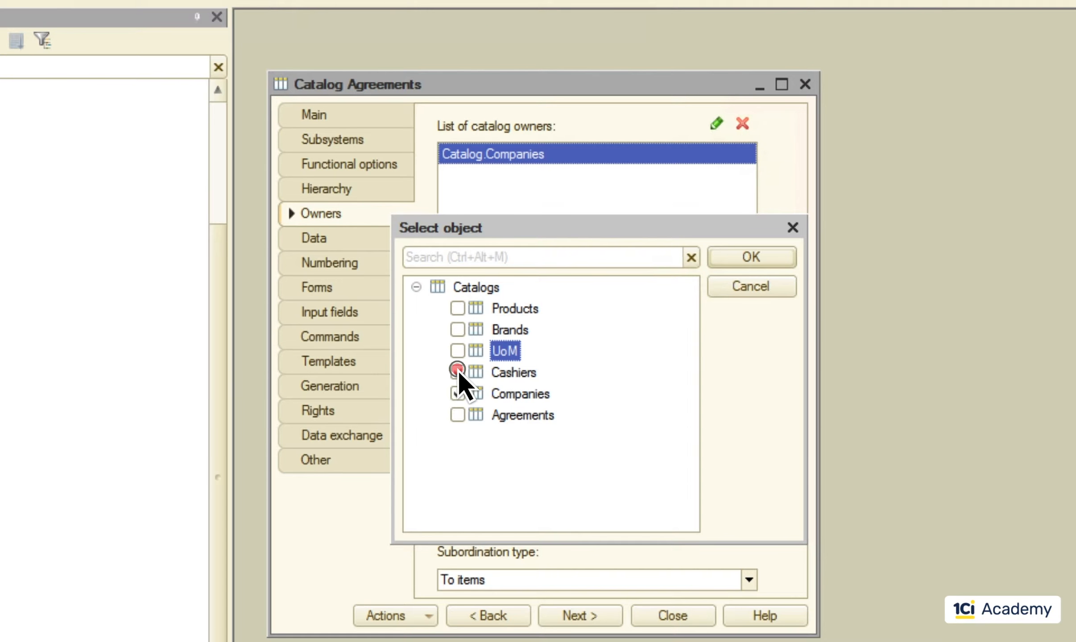
{"action": "left_click", "coordinate": [458, 373]}
{"action": "left_click", "coordinate": [731, 259]}
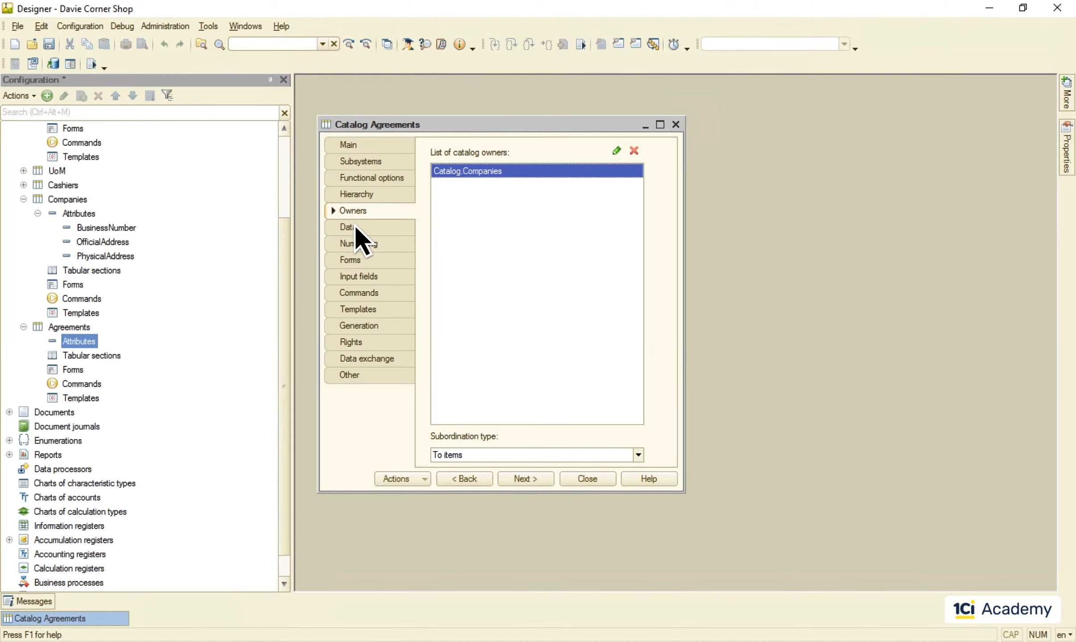
- Set the Agreements catalog's code type to Number and add a Date attribute of type Date
{"action": "left_click", "coordinate": [355, 226]}
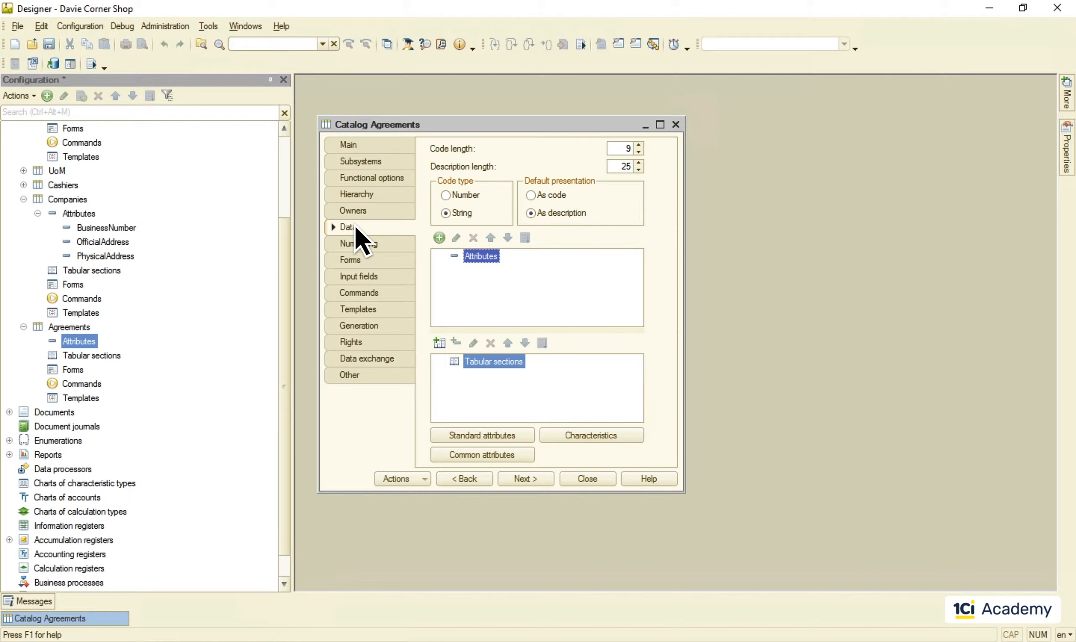
{"action": "left_click", "coordinate": [445, 195]}
{"action": "left_click", "coordinate": [469, 259]}
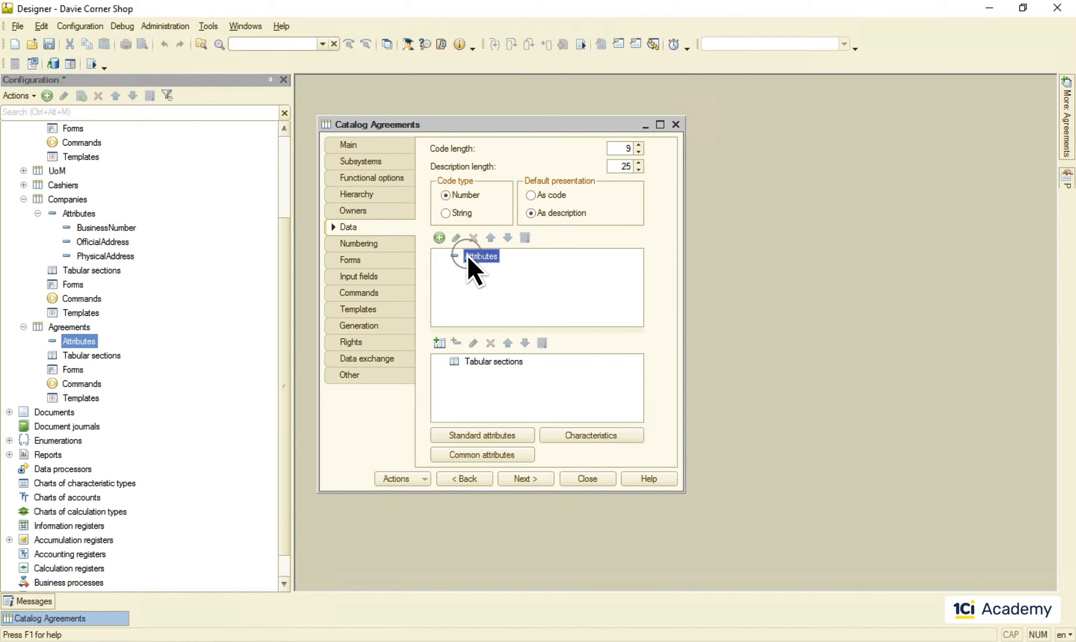
{"action": "left_click", "coordinate": [439, 238]}
{"action": "type", "text": "Date"}
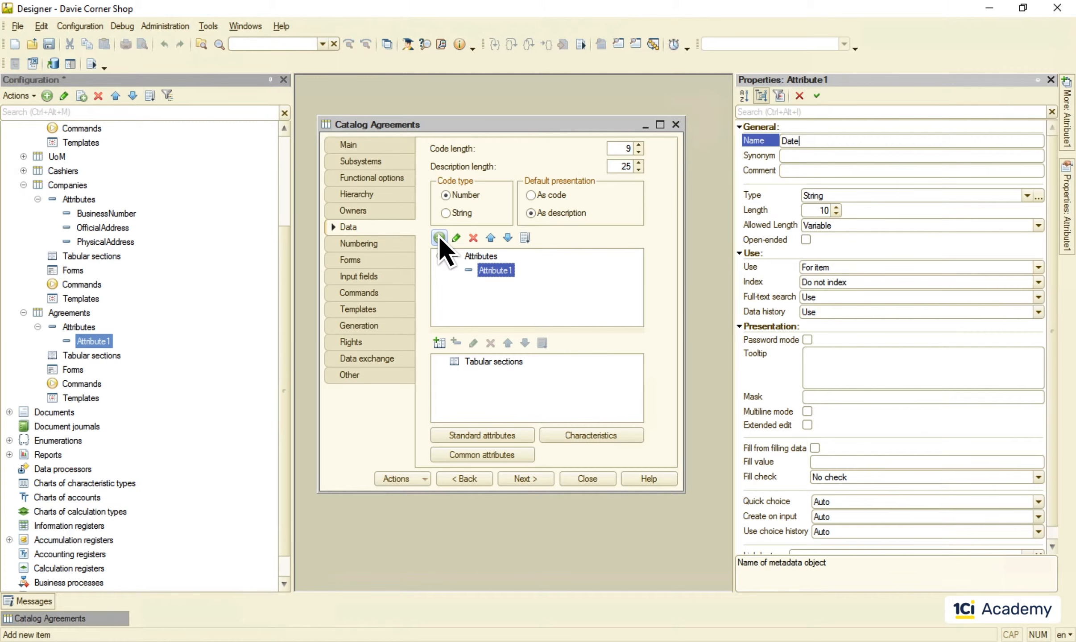
{"action": "key", "text": "Return"}
{"action": "left_click", "coordinate": [1039, 196]}
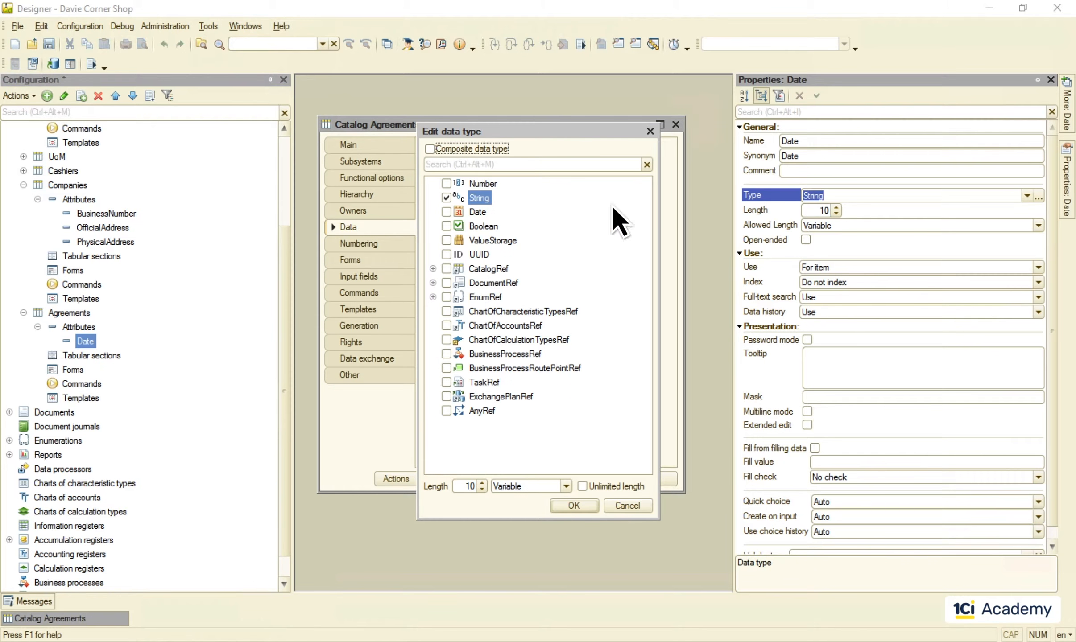
{"action": "left_click", "coordinate": [446, 212]}
{"action": "left_click", "coordinate": [574, 507]}
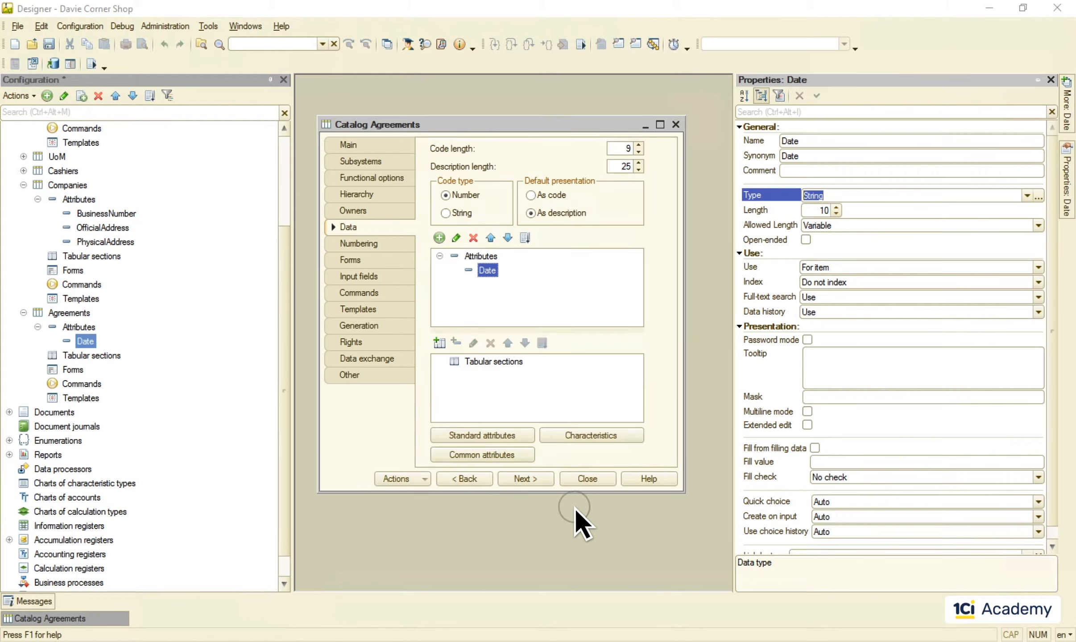
- Add a Text attribute to the Agreements catalog as an open-ended String
{"action": "left_click", "coordinate": [439, 238]}
{"action": "type", "text": "Te"}
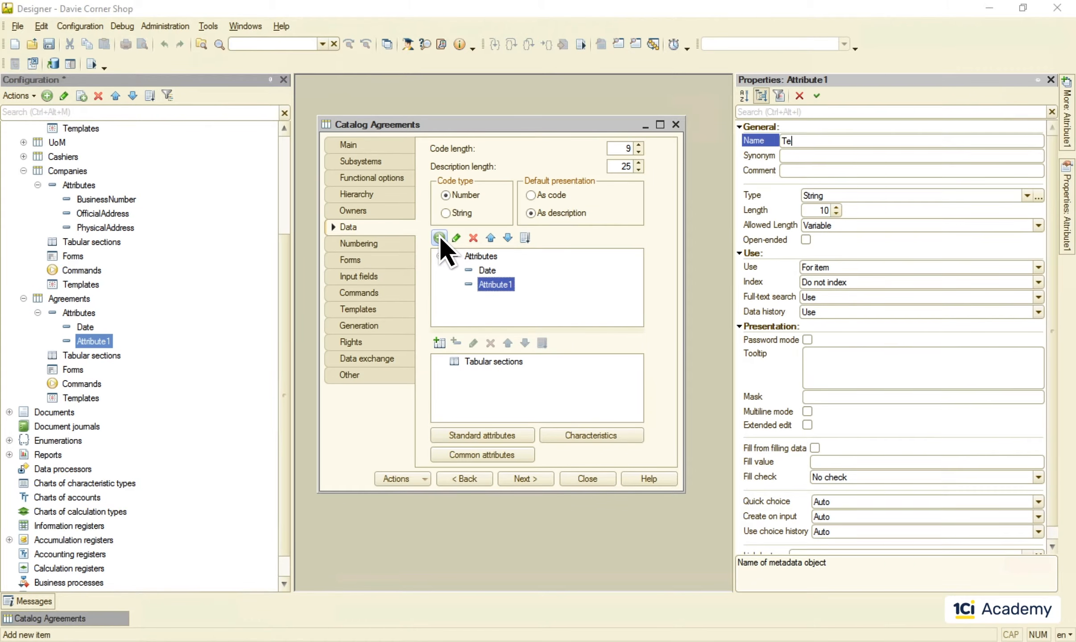
{"action": "type", "text": "xt"}
{"action": "key", "text": "Return"}
{"action": "left_click", "coordinate": [805, 240]}
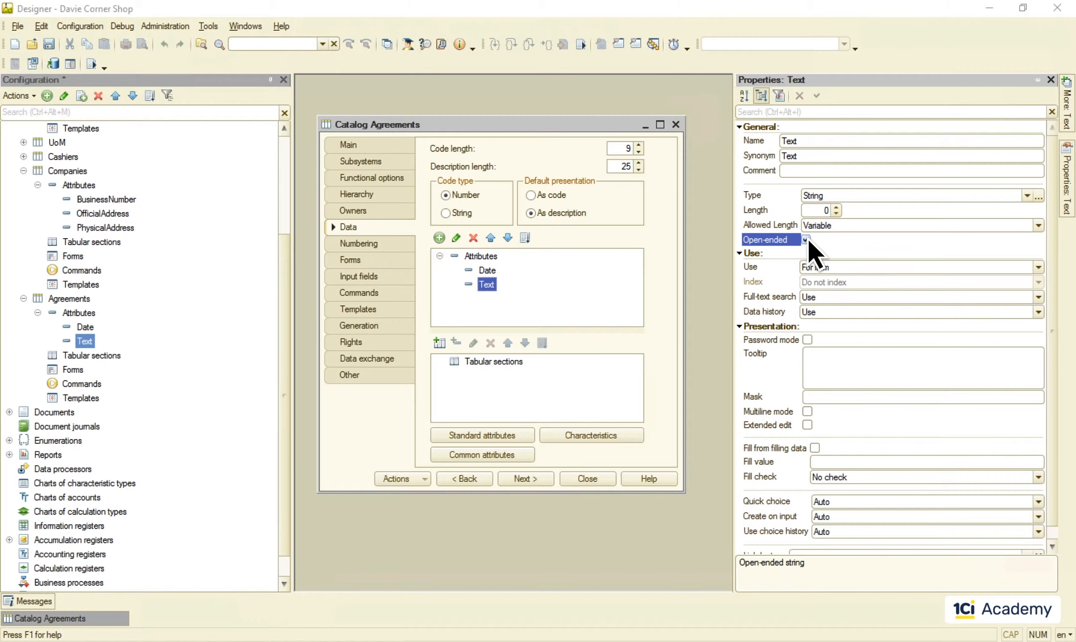
- Close the Agreements editor and include the Companies and Agreements catalogs in the content of the Lists subsystem
{"action": "left_click", "coordinate": [598, 480]}
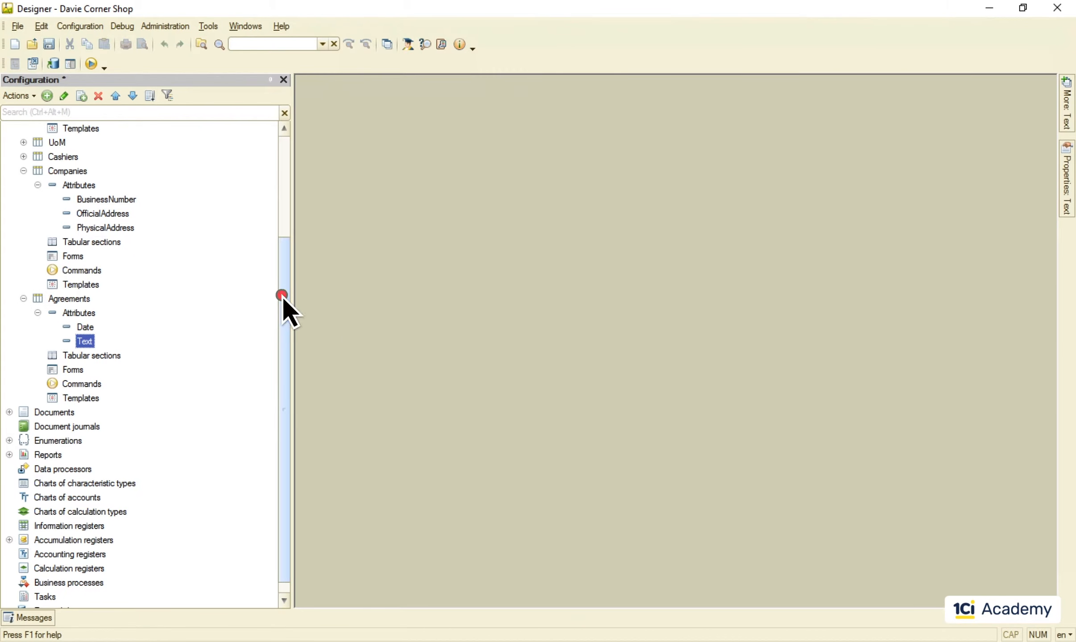
{"action": "left_click_drag", "start_coordinate": [282, 295], "coordinate": [280, 133]}
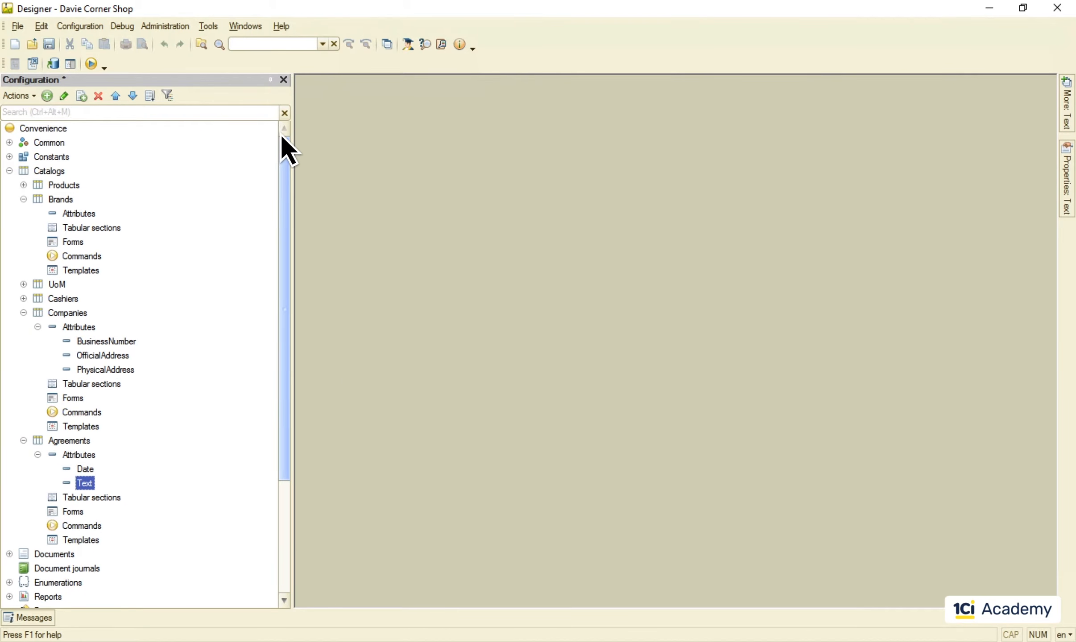
{"action": "left_click", "coordinate": [9, 142]}
{"action": "left_click", "coordinate": [23, 157]}
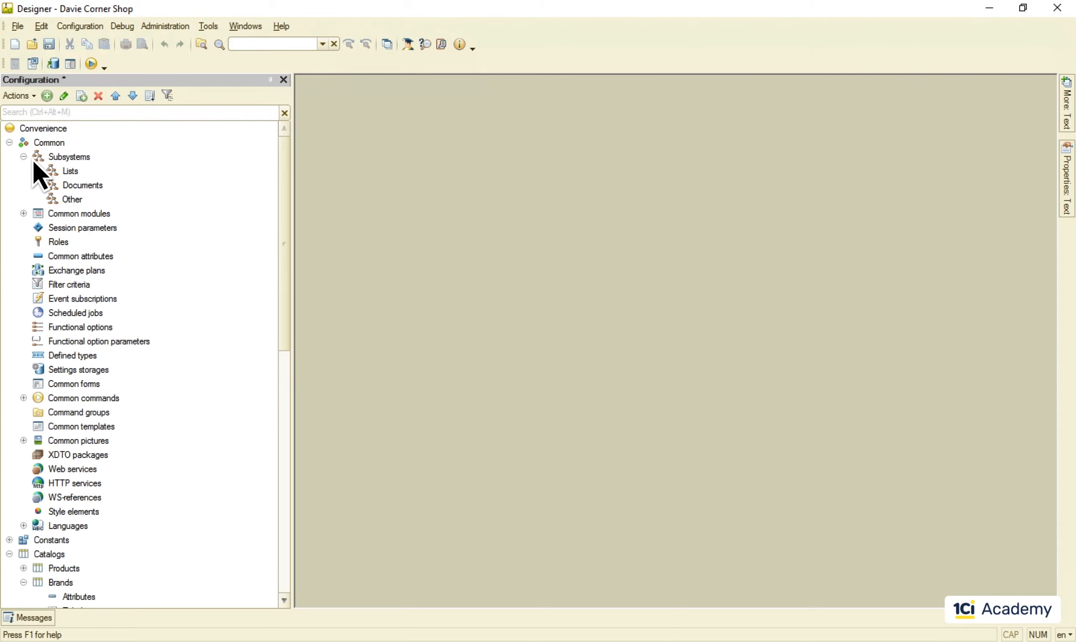
{"action": "double_click", "coordinate": [70, 171]}
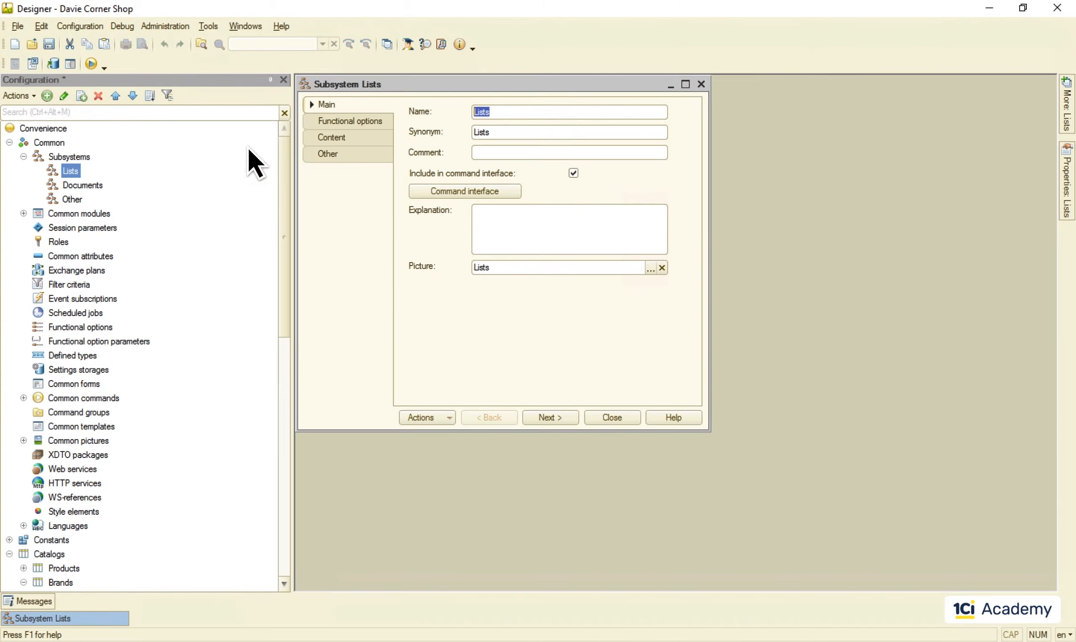
{"action": "left_click", "coordinate": [341, 136]}
{"action": "left_click", "coordinate": [408, 138]}
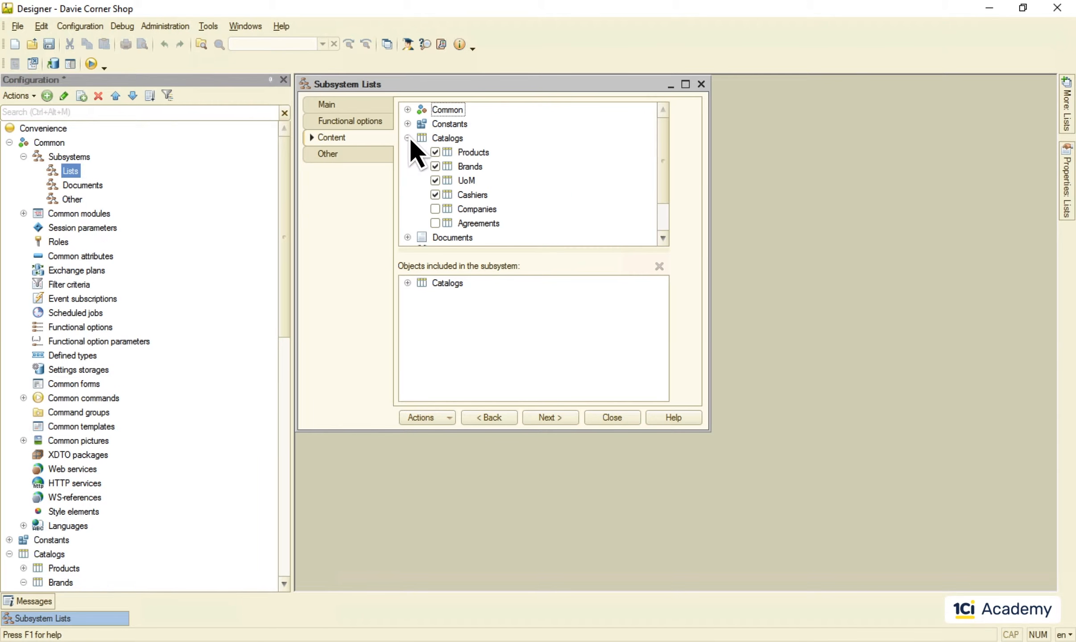
{"action": "left_click", "coordinate": [434, 208]}
{"action": "left_click", "coordinate": [435, 223]}
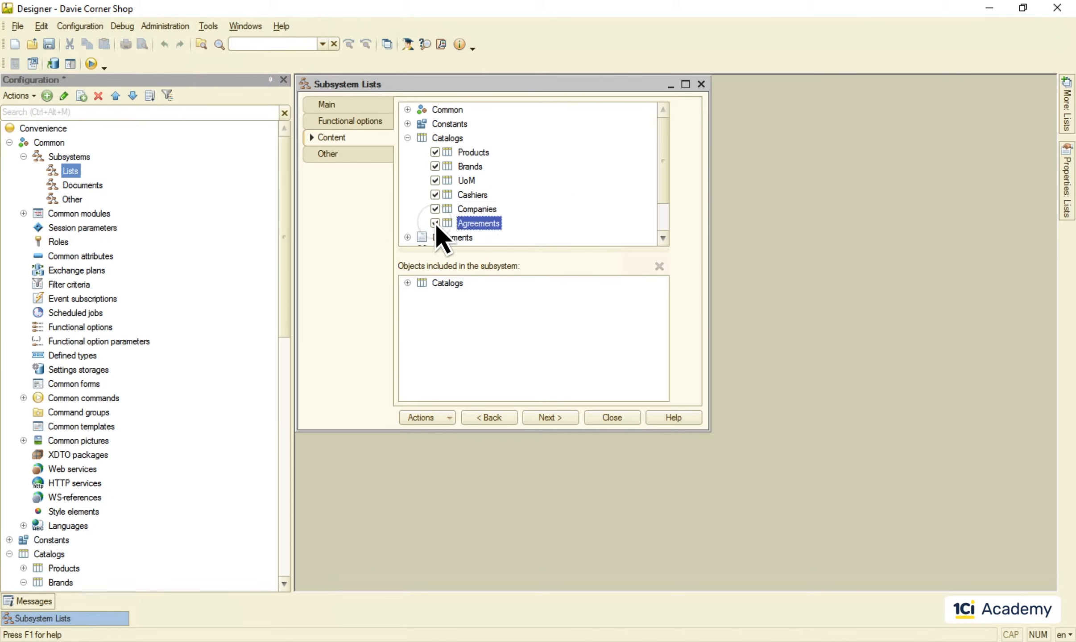
{"action": "left_click", "coordinate": [614, 420]}
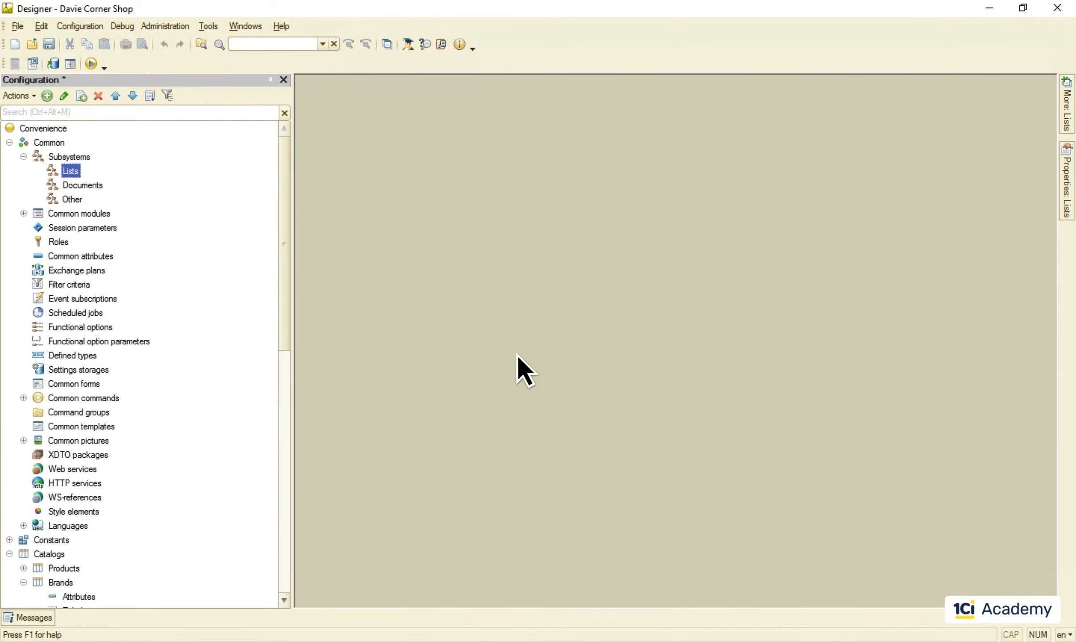
- Launch the configuration in 1C:Enterprise and open the Companies list from the Lists section
{"action": "left_click", "coordinate": [92, 64]}
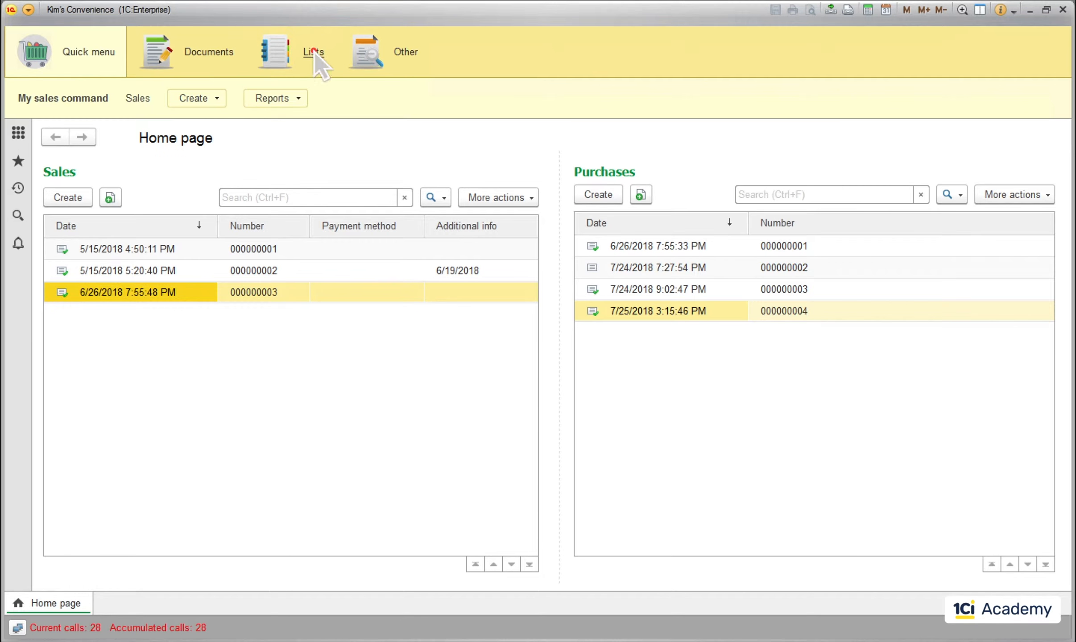
{"action": "left_click", "coordinate": [314, 51]}
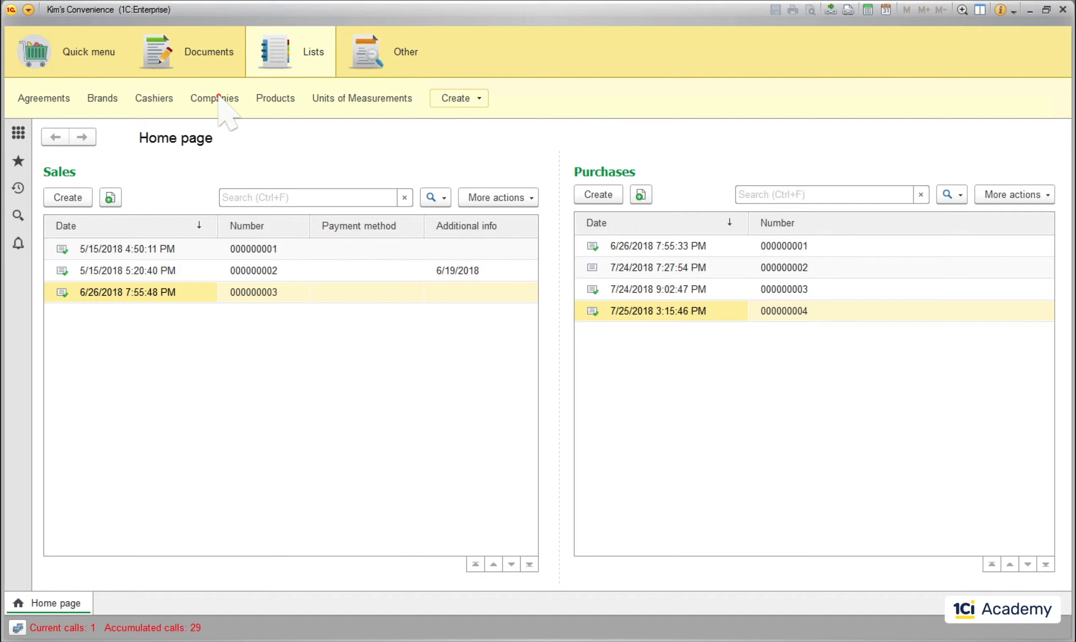
{"action": "left_click", "coordinate": [220, 99]}
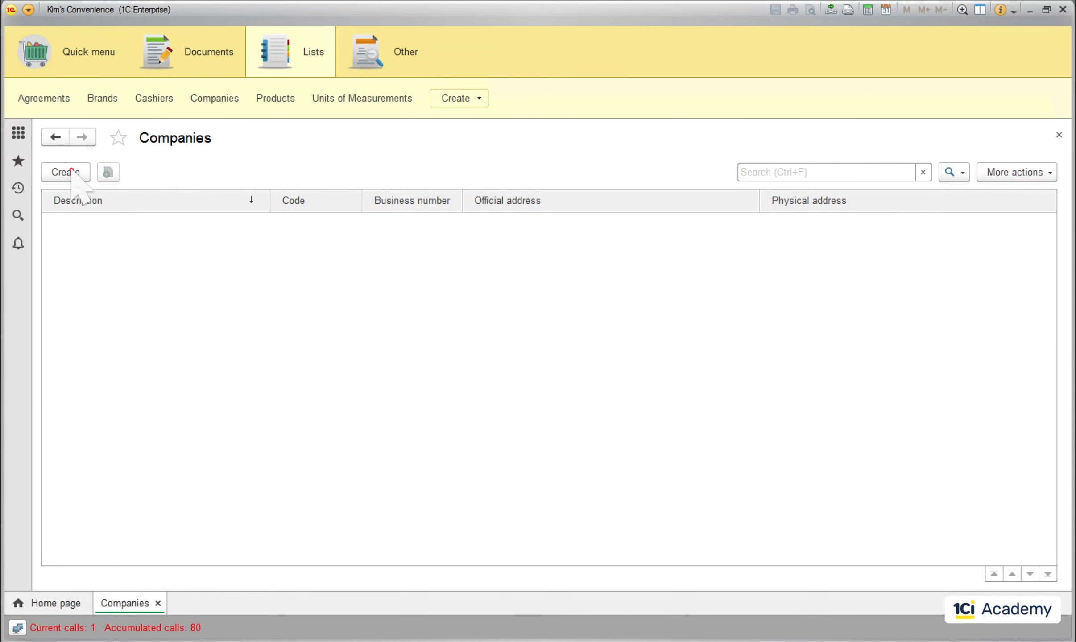
- Create a company described as InfiniteFoods, fill in its business number and save it
{"action": "left_click", "coordinate": [70, 172]}
{"action": "type", "text": "InfiniteFoods"}
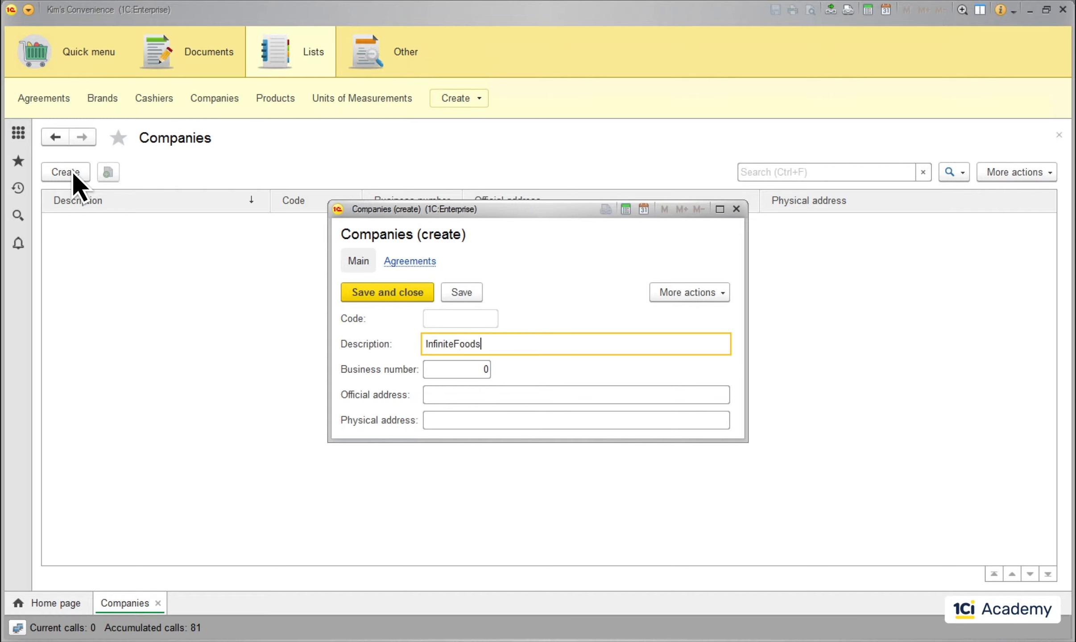
{"action": "key", "text": "Tab"}
{"action": "type", "text": "123456789"}
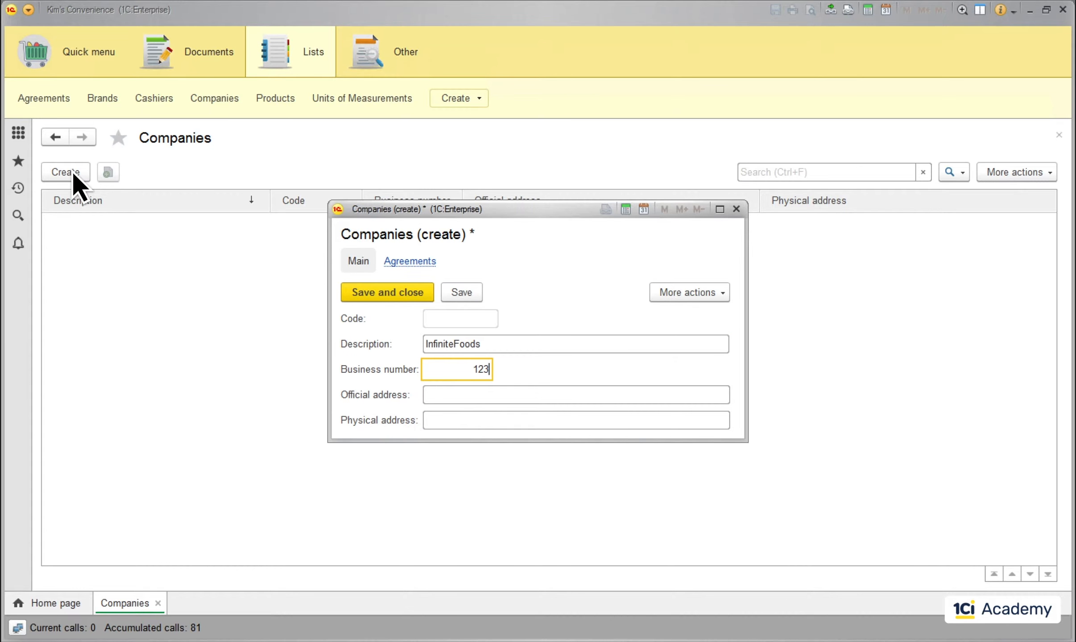
{"action": "left_click", "coordinate": [464, 293]}
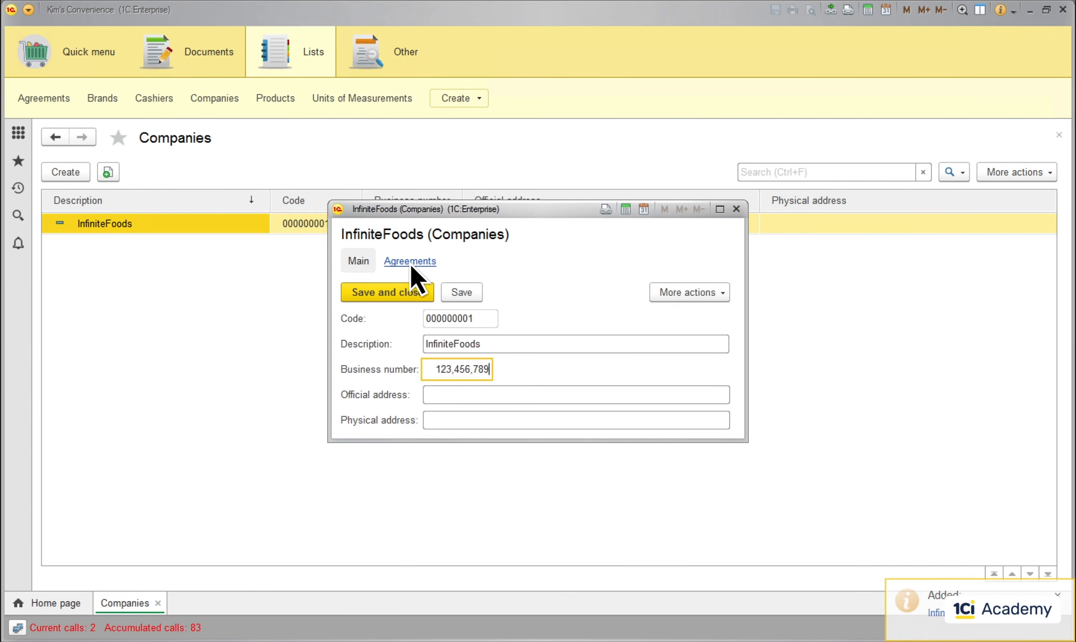
- Create a Master Agreement under InfiniteFoods dated 9/2/2018 with the text "Master Agreement Text", save it and close the company
{"action": "left_click", "coordinate": [410, 262]}
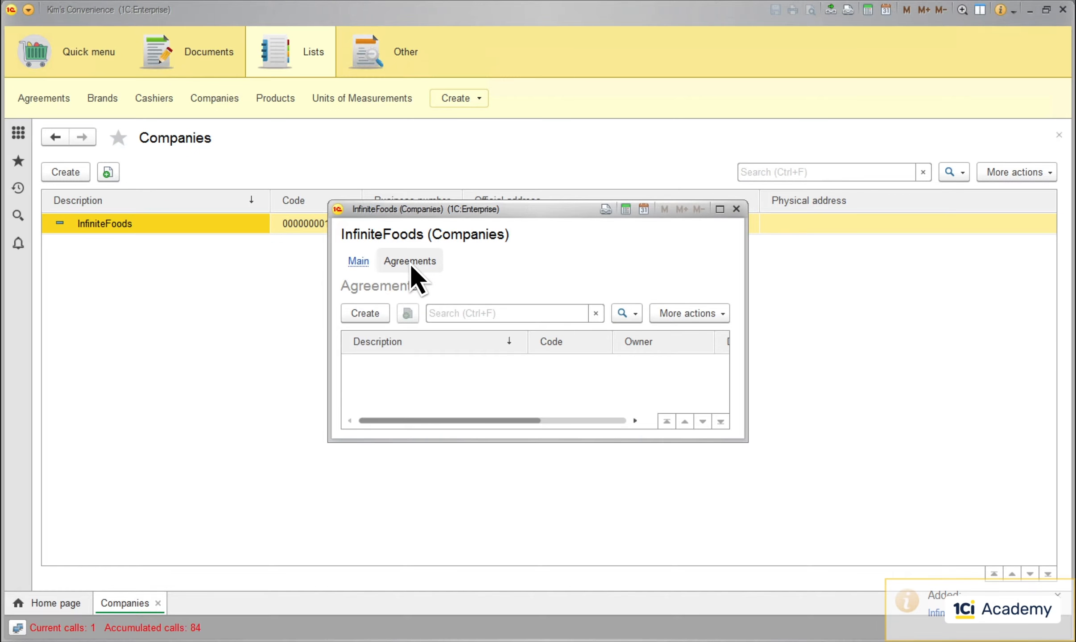
{"action": "left_click", "coordinate": [360, 311]}
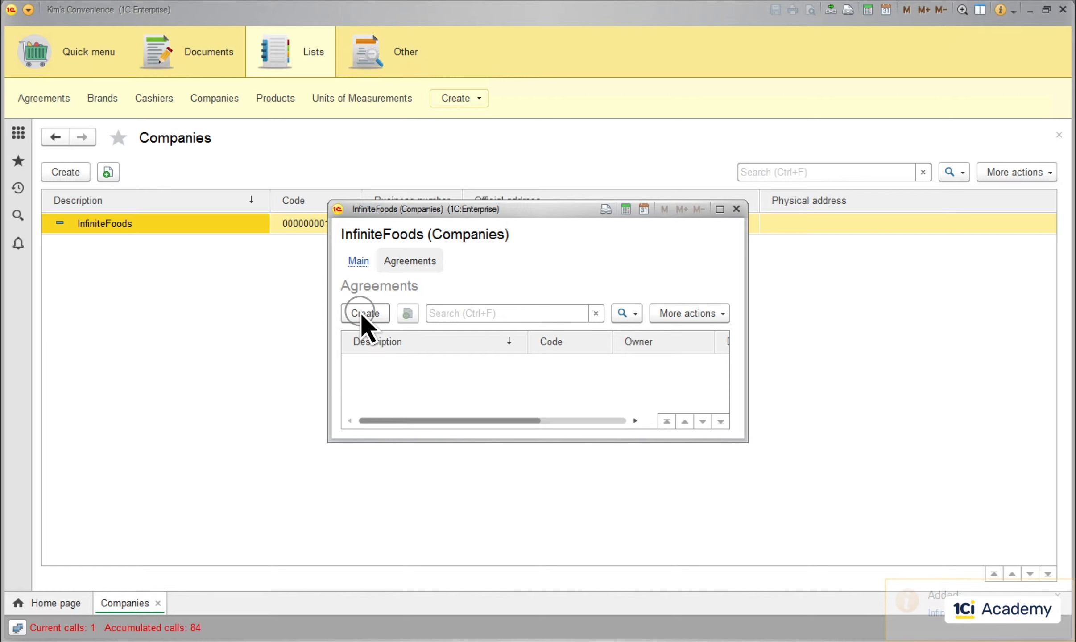
{"action": "type", "text": "Master Ag"}
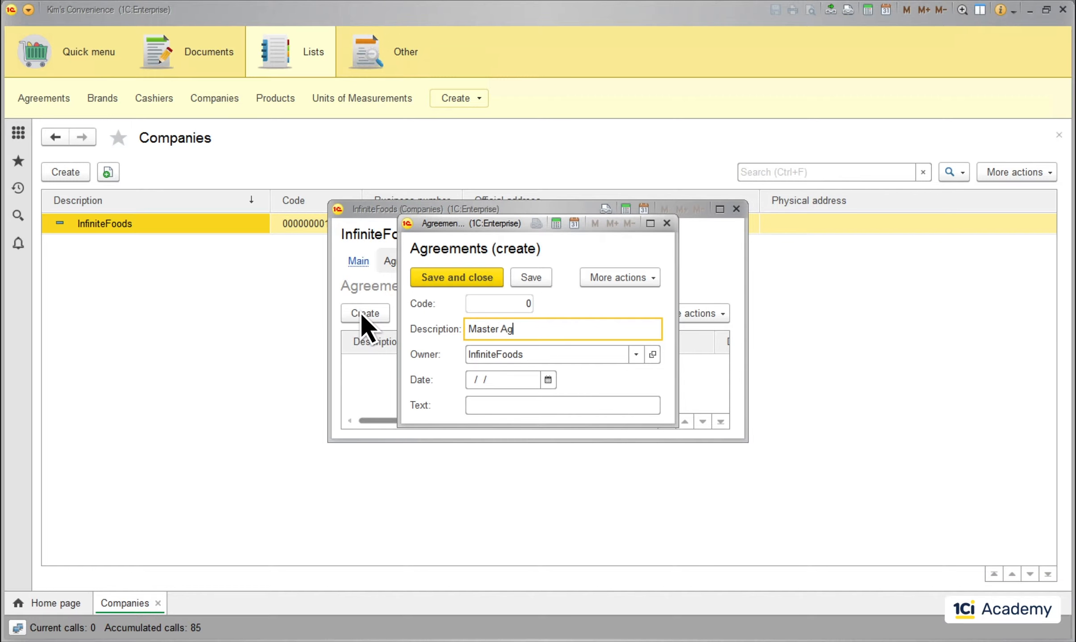
{"action": "type", "text": "reement"}
{"action": "left_click", "coordinate": [549, 379]}
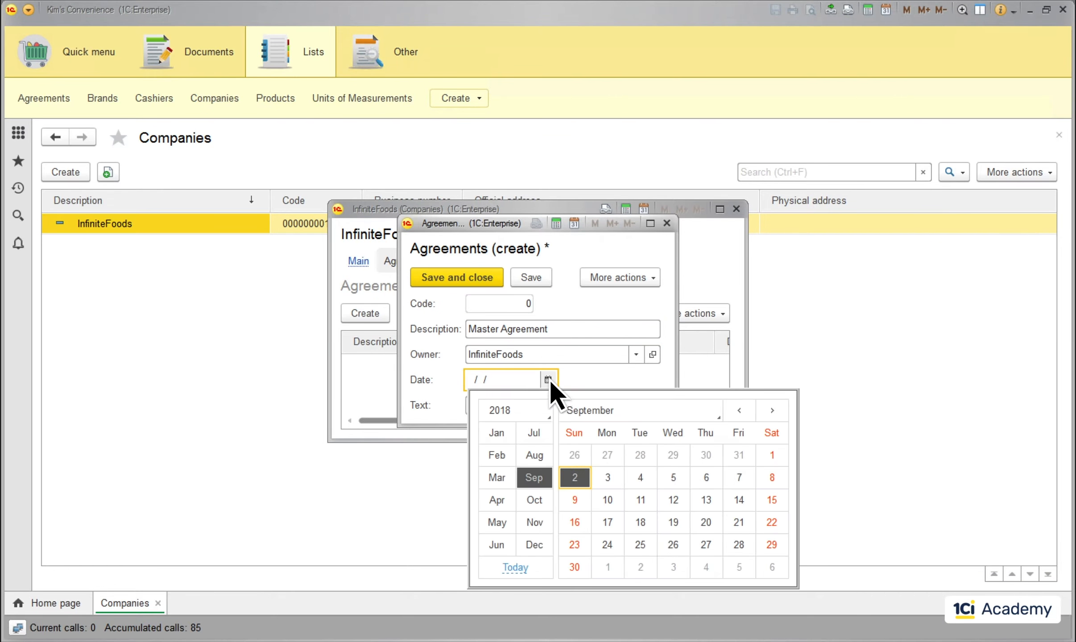
{"action": "left_click", "coordinate": [569, 476]}
{"action": "key", "text": "Tab"}
{"action": "type", "text": "Master Agreement Text"}
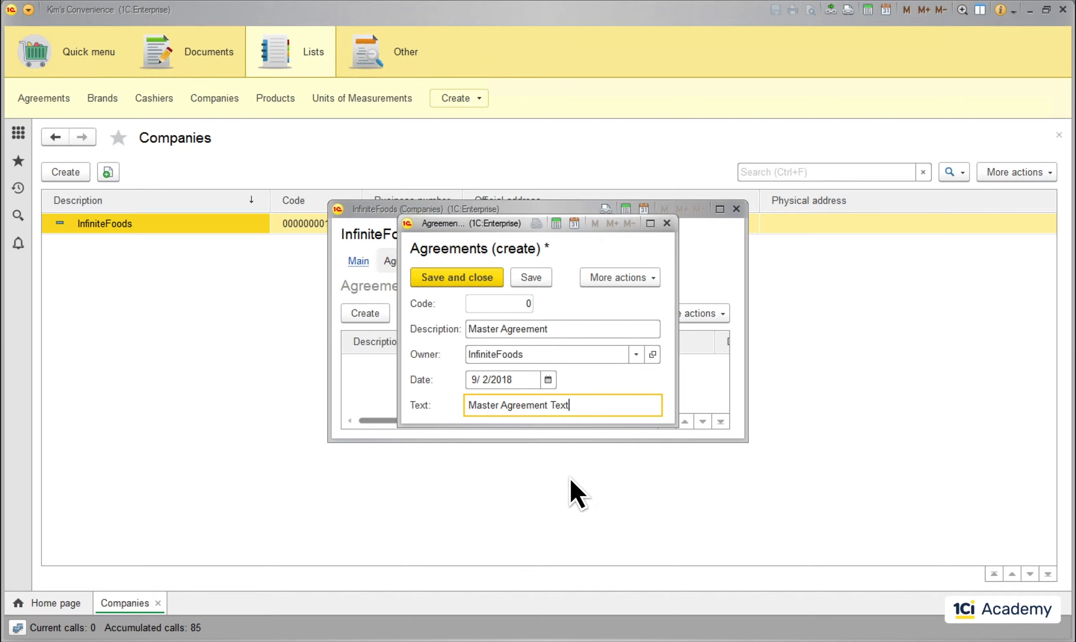
{"action": "left_click", "coordinate": [461, 279]}
{"action": "left_click", "coordinate": [736, 207]}
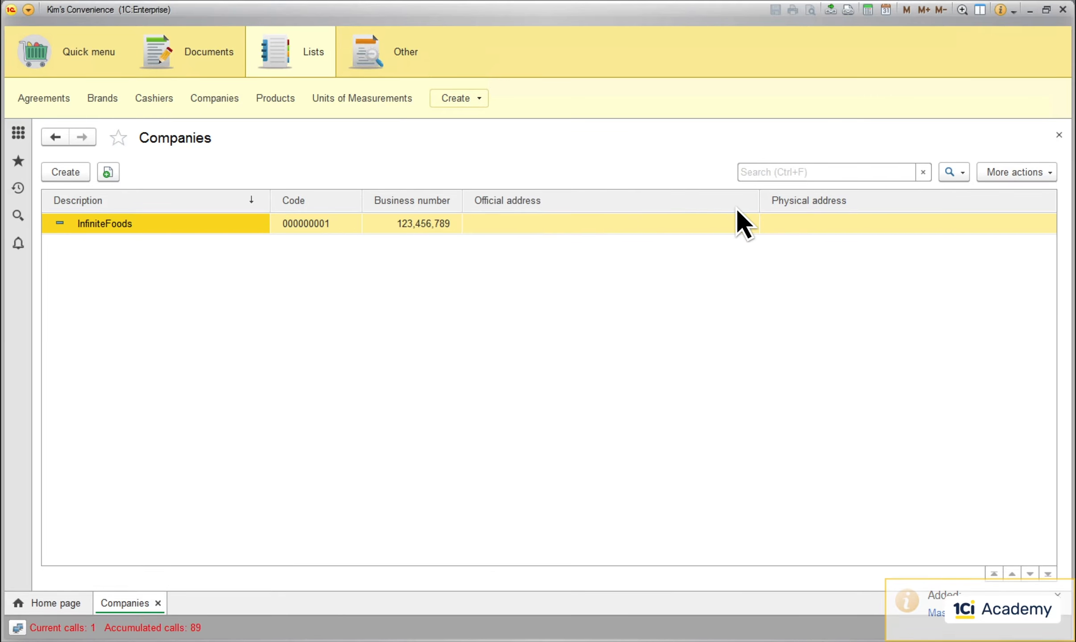
- Open the full Agreements list and examine the Master Agreement record's fields
{"action": "left_click", "coordinate": [51, 99]}
{"action": "double_click", "coordinate": [249, 220]}
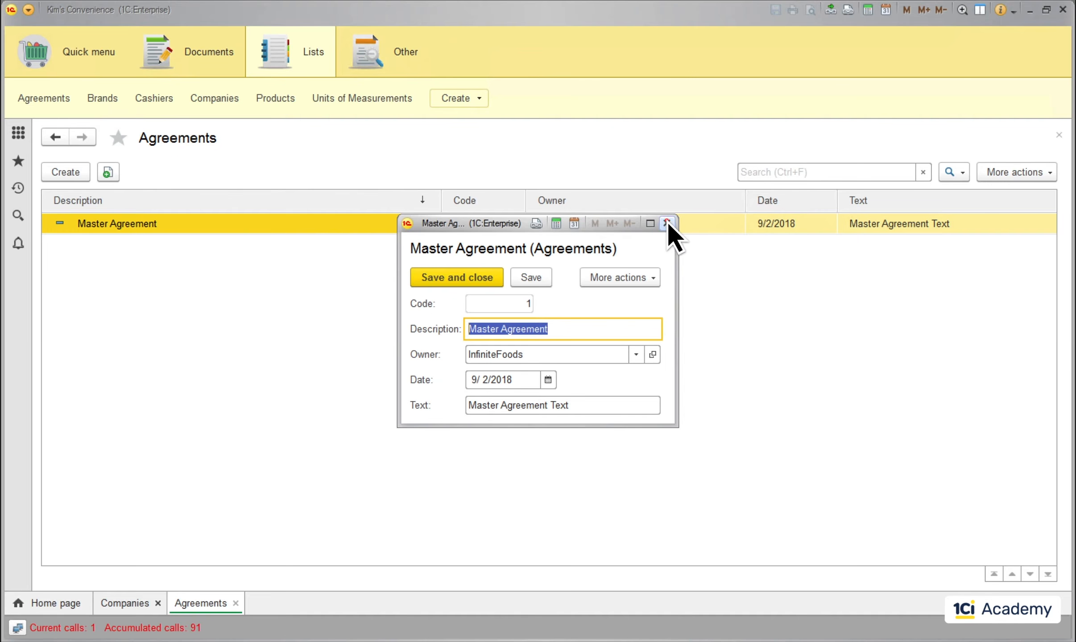
{"action": "left_click", "coordinate": [666, 222]}
- Try to save a new agreement described as Test directly from the Agreements list without an owner, and dismiss the messages
{"action": "left_click", "coordinate": [66, 172]}
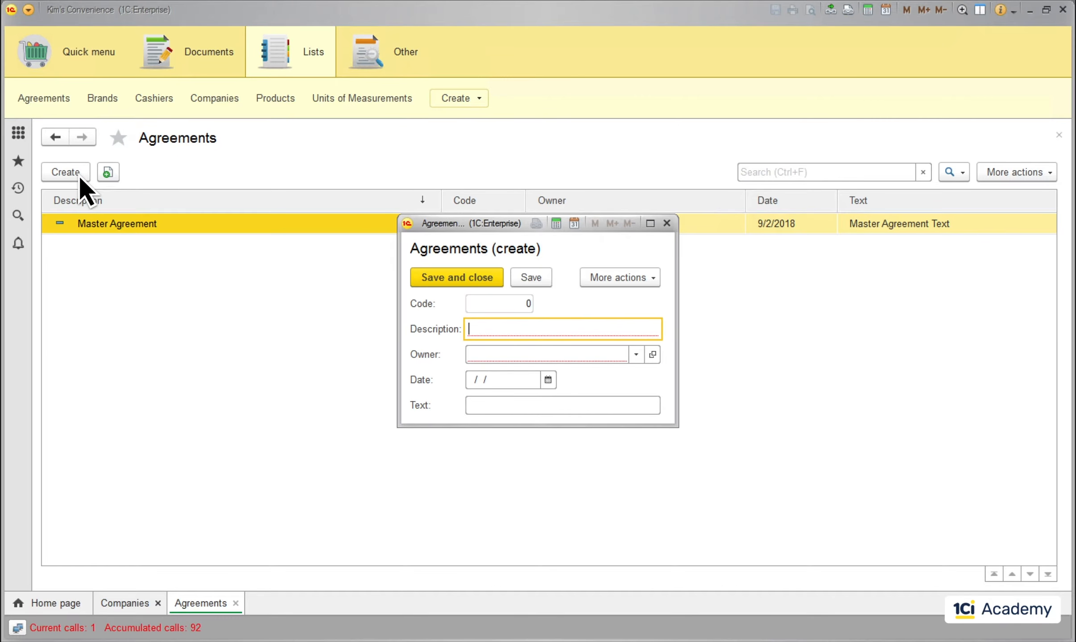
{"action": "type", "text": "Te st"}
{"action": "left_click", "coordinate": [481, 278]}
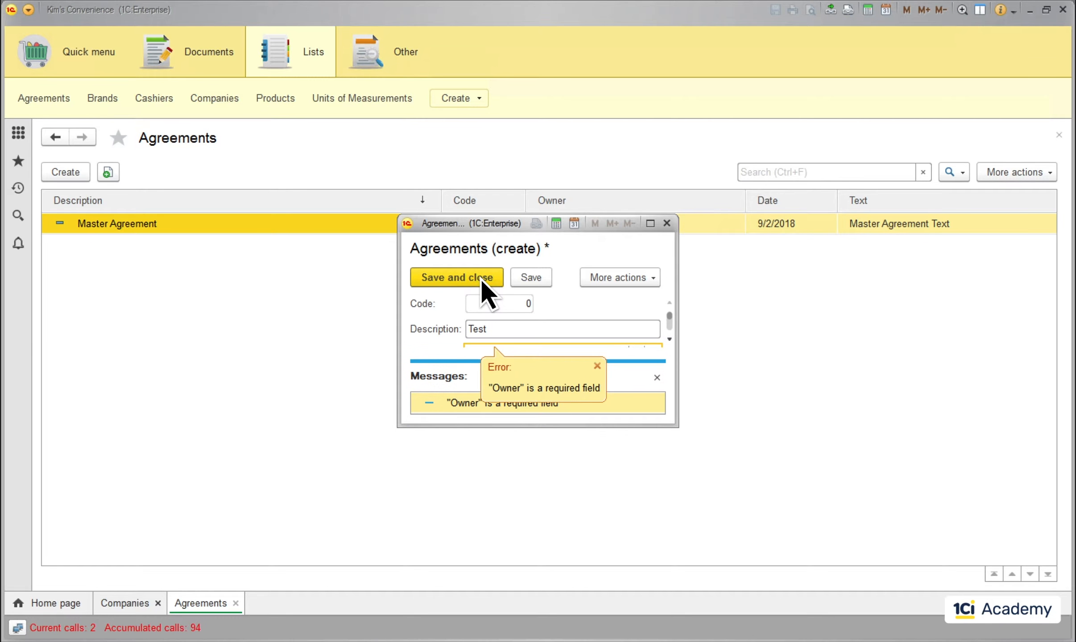
{"action": "left_click", "coordinate": [597, 365]}
{"action": "left_click", "coordinate": [657, 377]}
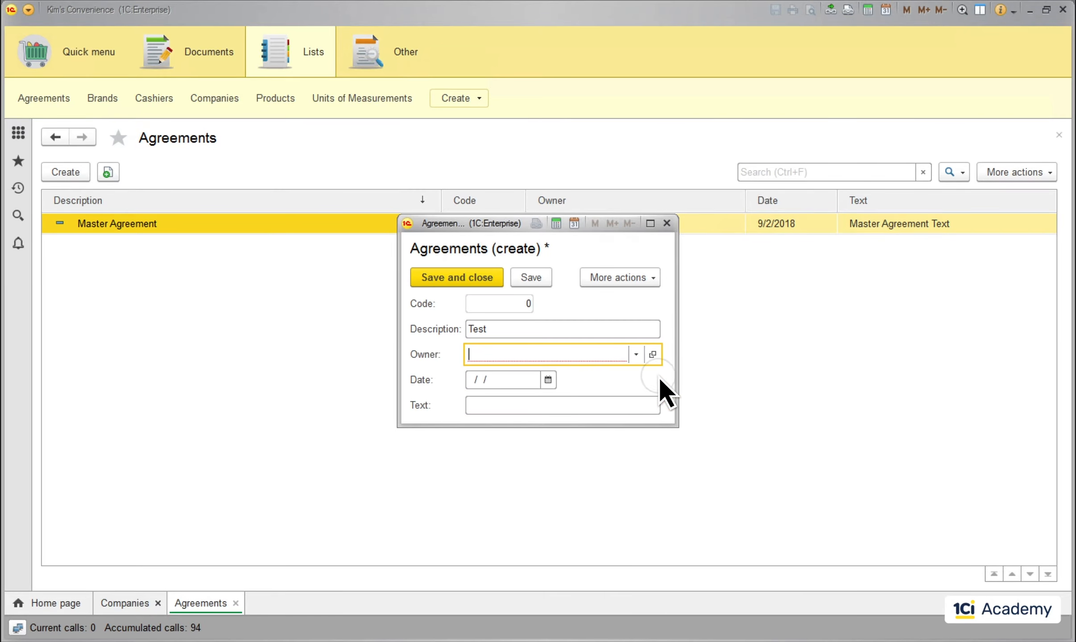
- Select InfiniteFoods as the Test agreement's owner, set its date to 9/3/2018 and save it
{"action": "left_click", "coordinate": [637, 354]}
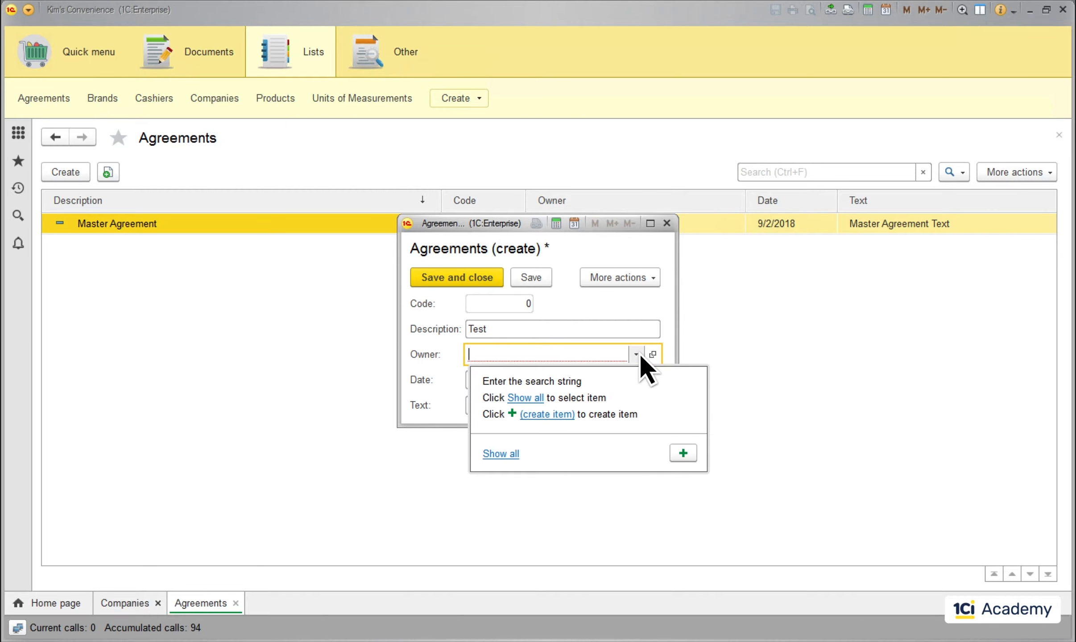
{"action": "left_click", "coordinate": [498, 452]}
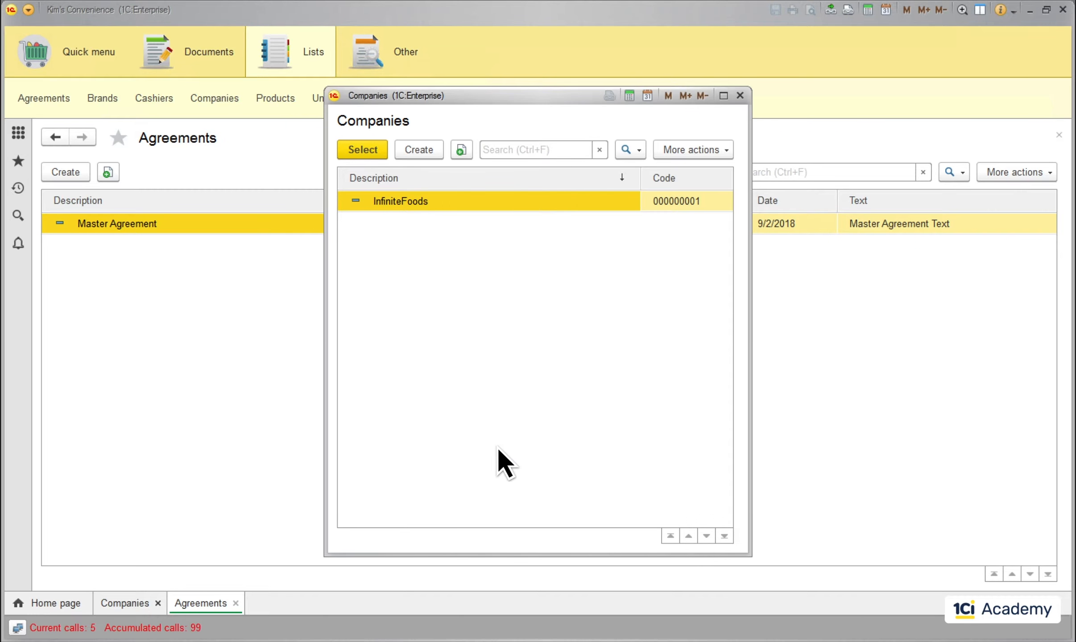
{"action": "double_click", "coordinate": [454, 202]}
{"action": "left_click", "coordinate": [547, 380]}
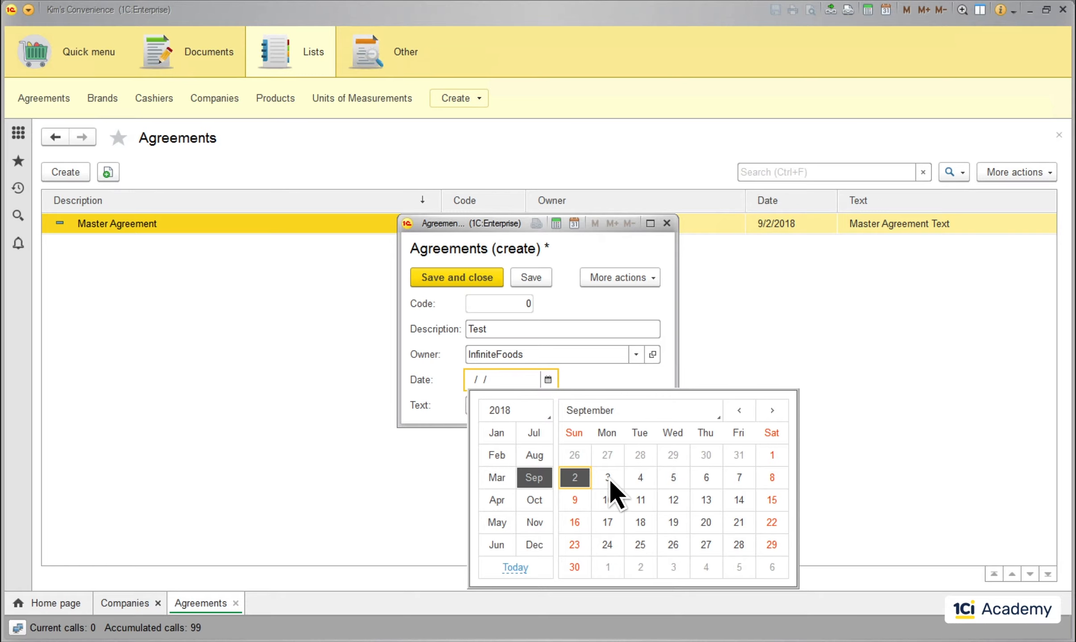
{"action": "left_click", "coordinate": [610, 410]}
{"action": "left_click", "coordinate": [468, 278]}
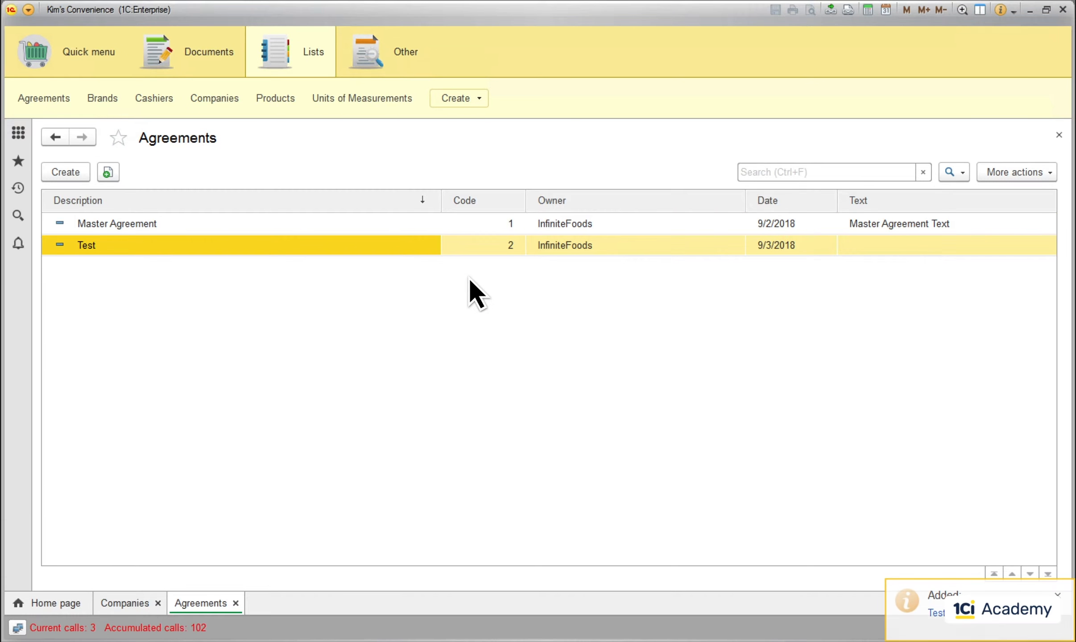
- Delete the InfiniteFoods company directly from the Companies list and confirm the deletion
{"action": "left_click", "coordinate": [140, 602]}
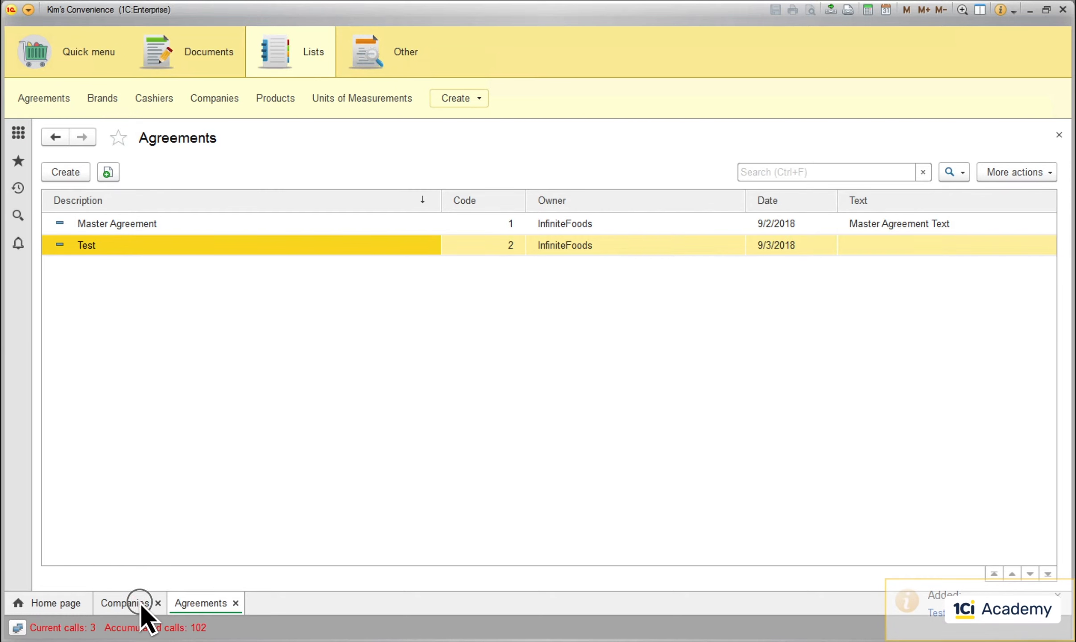
{"action": "left_click", "coordinate": [1025, 169]}
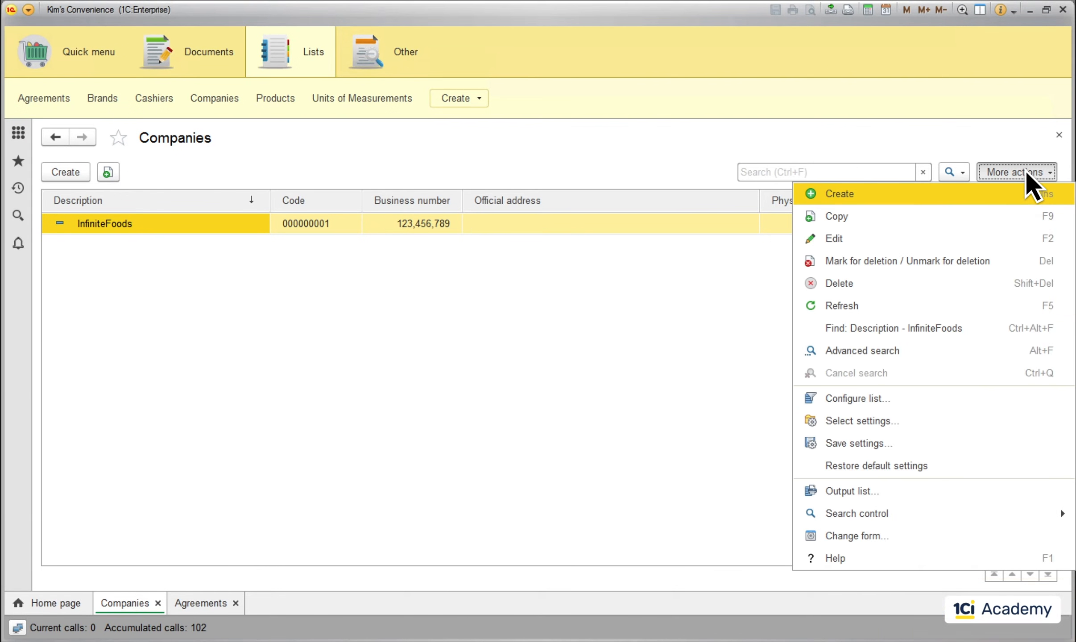
{"action": "left_click", "coordinate": [899, 281]}
{"action": "left_click", "coordinate": [499, 345]}
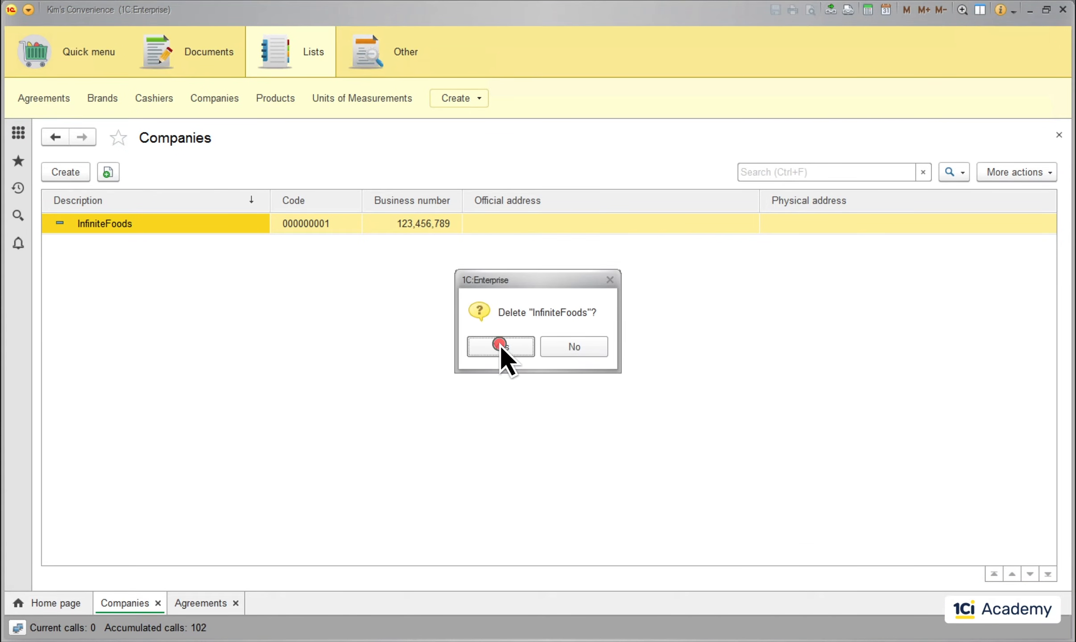
- Return to the Agreements list and refresh it to check the records owned by the deleted company
{"action": "left_click", "coordinate": [211, 600]}
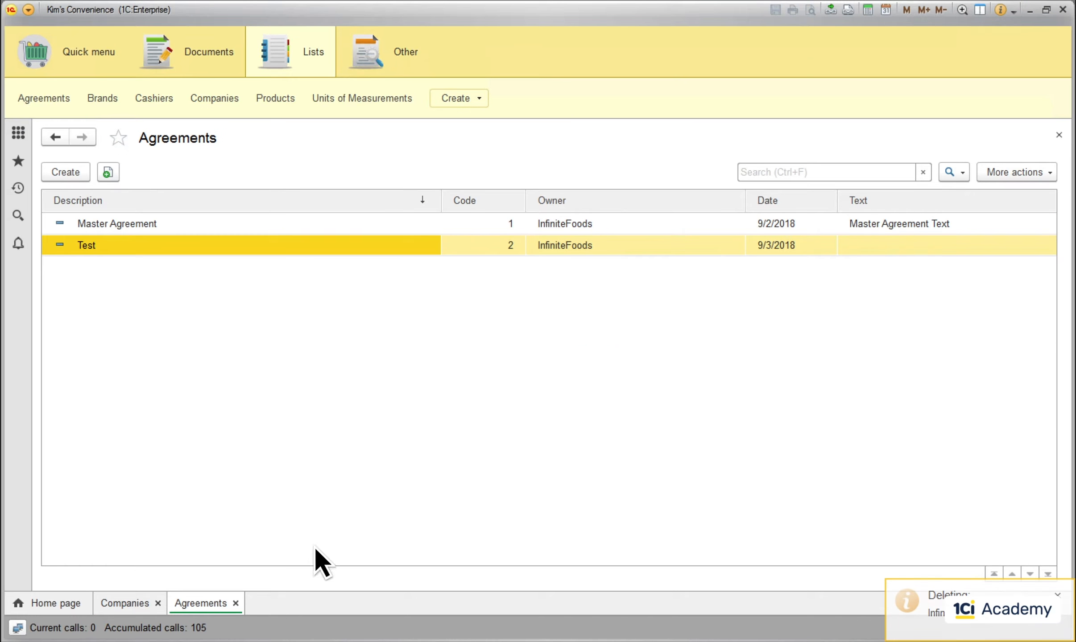
{"action": "left_click", "coordinate": [1021, 172]}
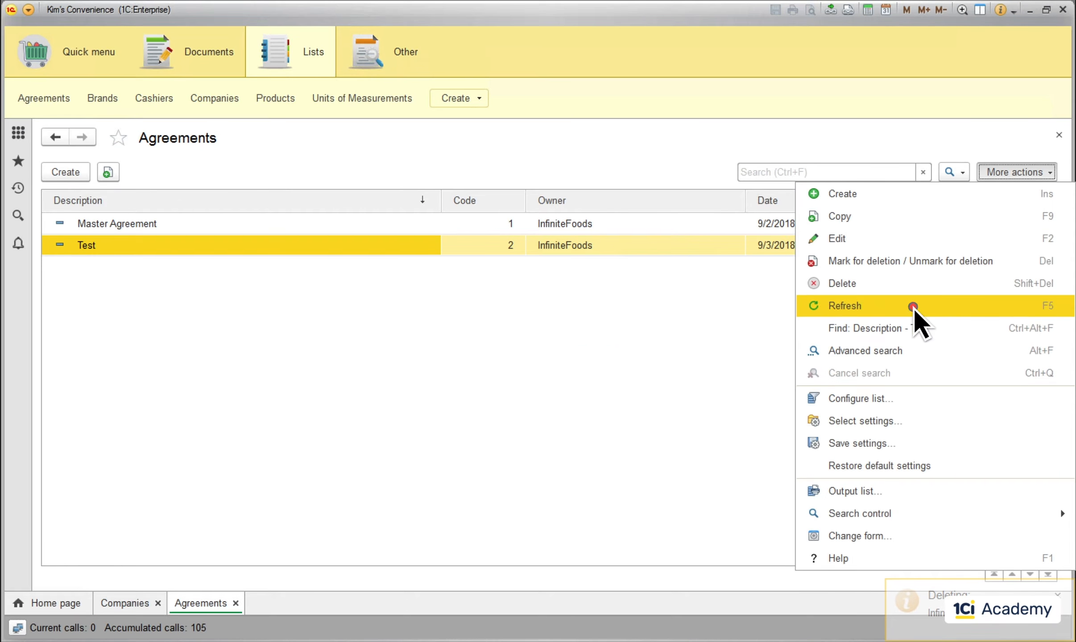
{"action": "left_click", "coordinate": [913, 307]}
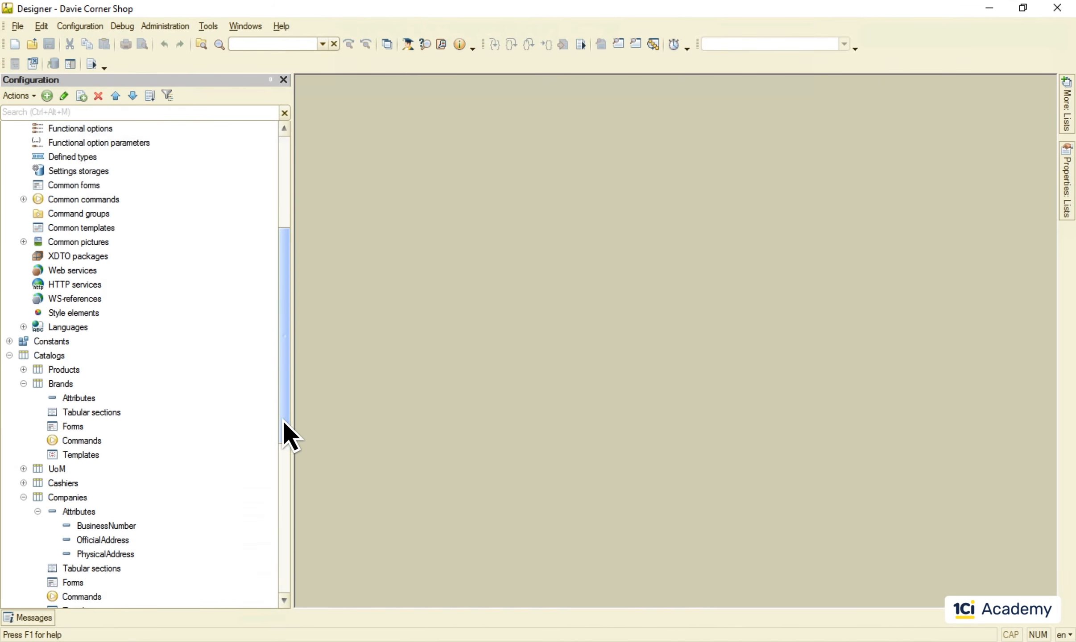
- Switch to Designer, open the Products catalog for editing and make it hierarchical
{"action": "left_click_drag", "start_coordinate": [283, 419], "coordinate": [282, 443]}
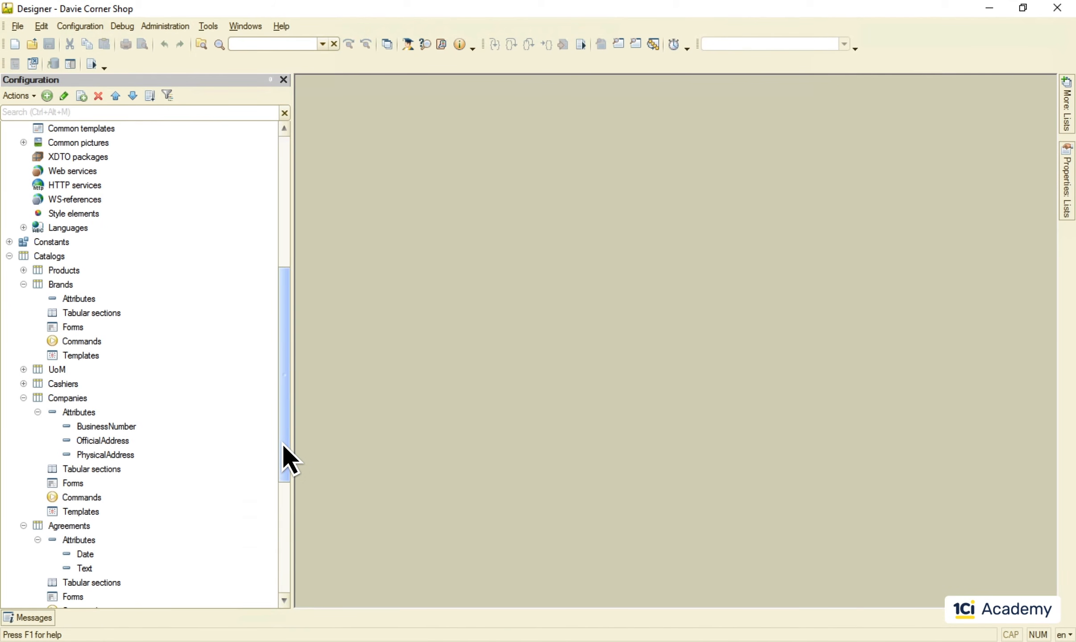
{"action": "double_click", "coordinate": [75, 272]}
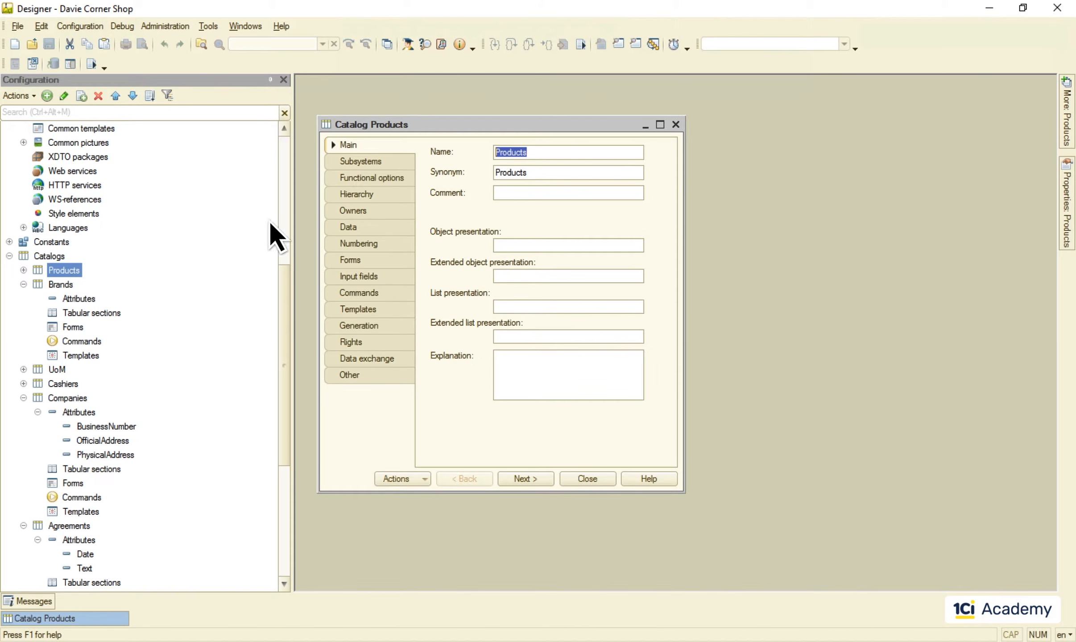
{"action": "left_click", "coordinate": [371, 194]}
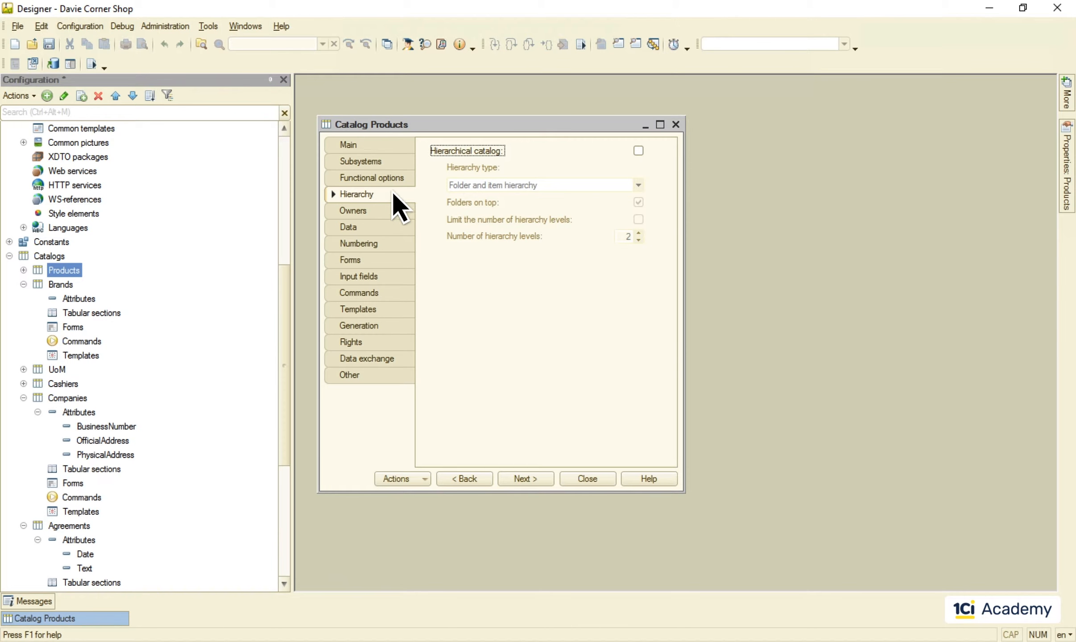
{"action": "left_click", "coordinate": [639, 151]}
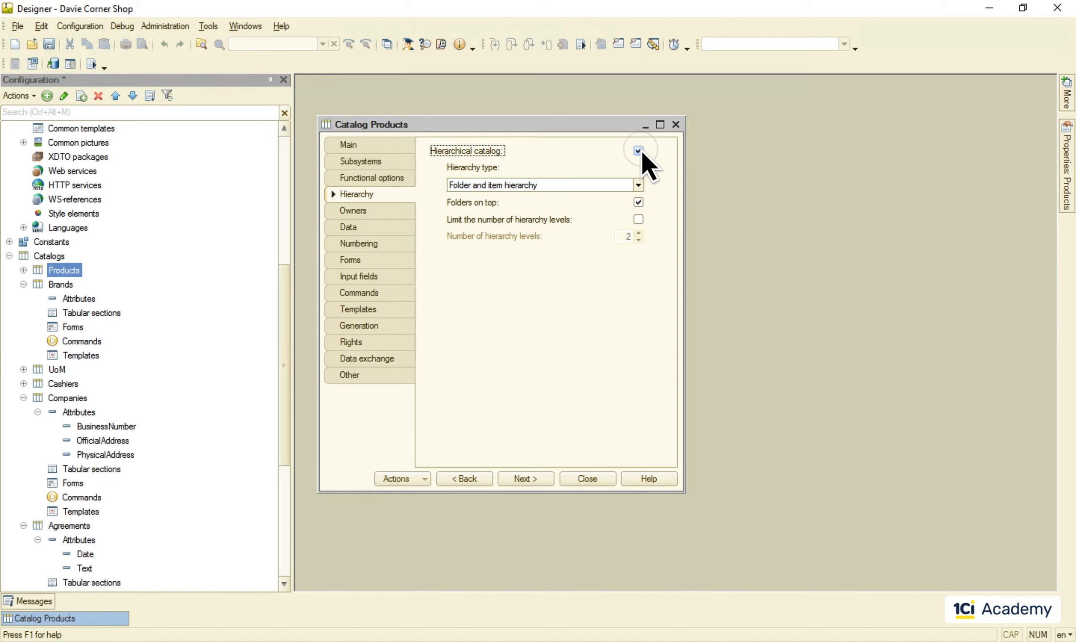
- Review the standard attributes of the hierarchical Products catalog, including Parent and IsFolder, and close the list
{"action": "left_click", "coordinate": [366, 228]}
{"action": "left_click", "coordinate": [498, 437]}
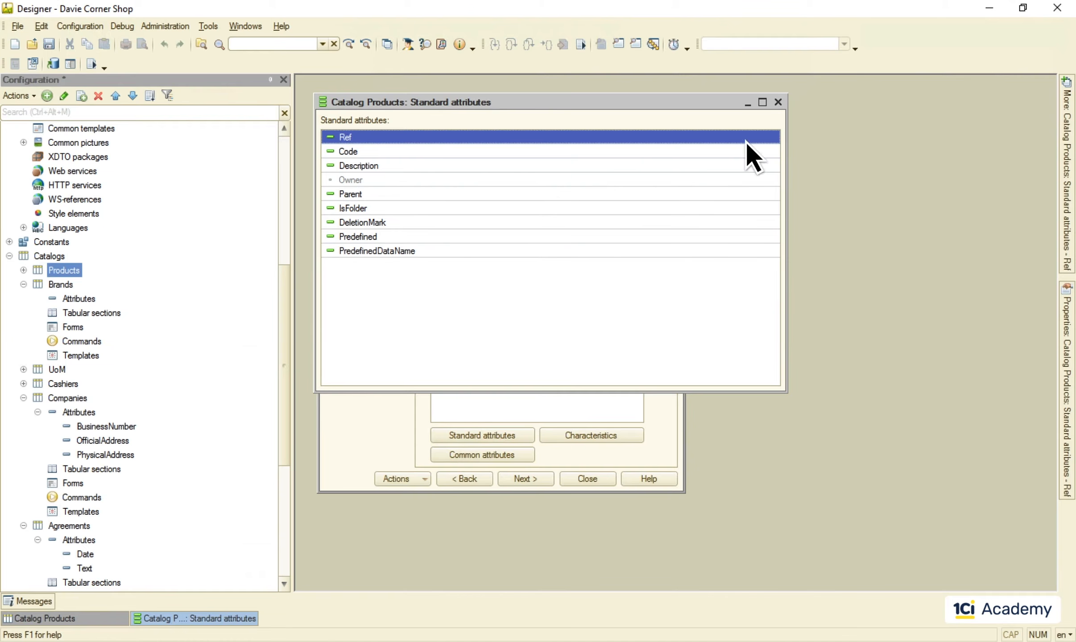
{"action": "left_click", "coordinate": [778, 102]}
- Enable the limit on Products hierarchy levels, increase the allowed number of levels and close the catalog editor
{"action": "left_click", "coordinate": [383, 193]}
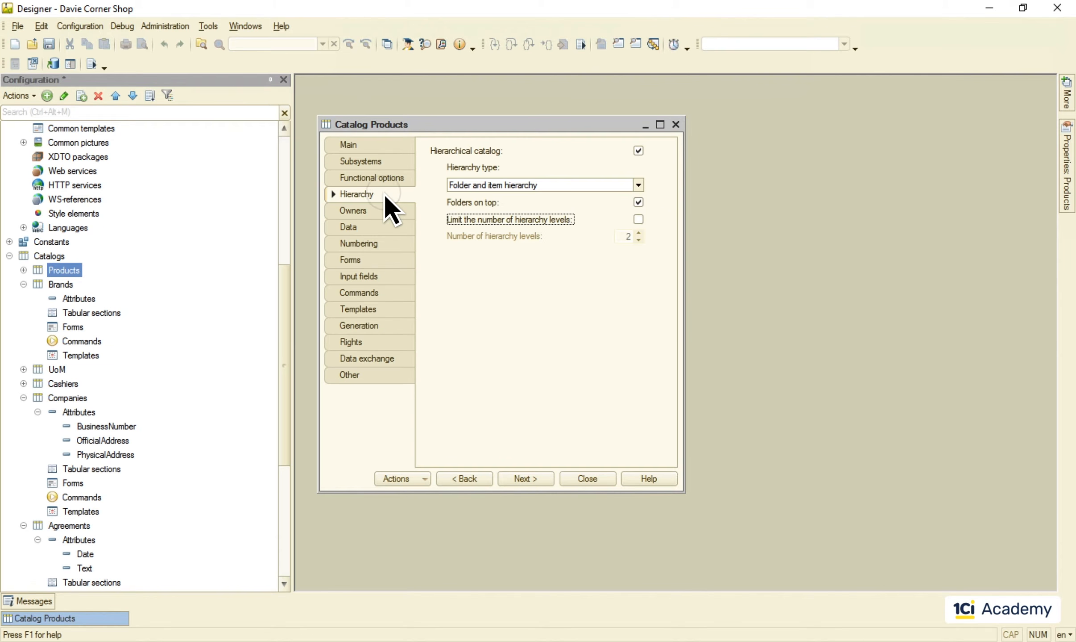
{"action": "left_click", "coordinate": [640, 219]}
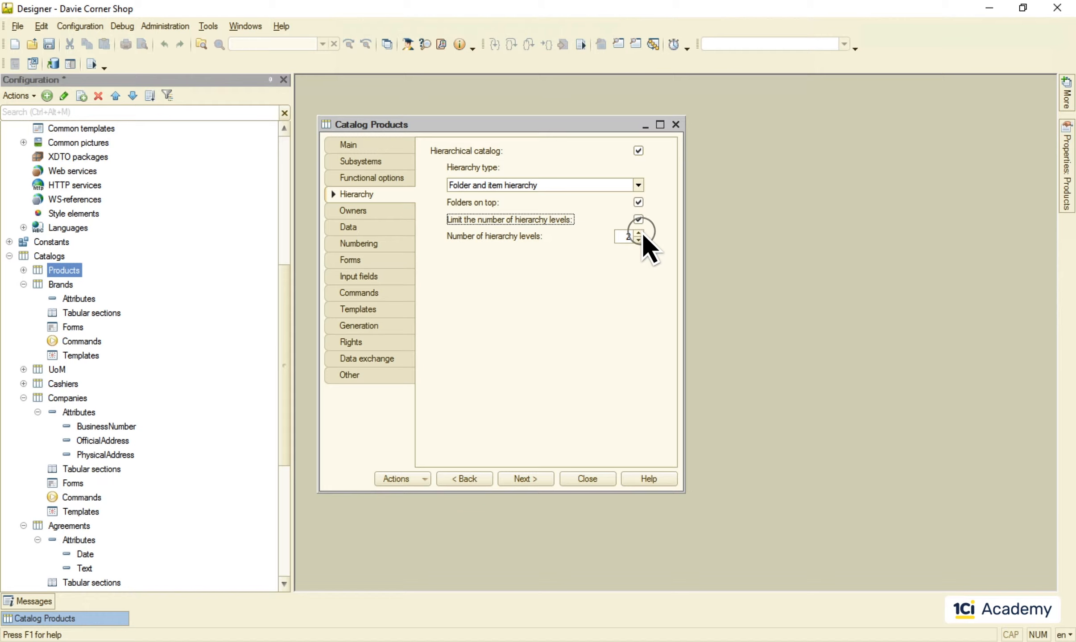
{"action": "left_click", "coordinate": [640, 232]}
{"action": "left_click", "coordinate": [595, 478]}
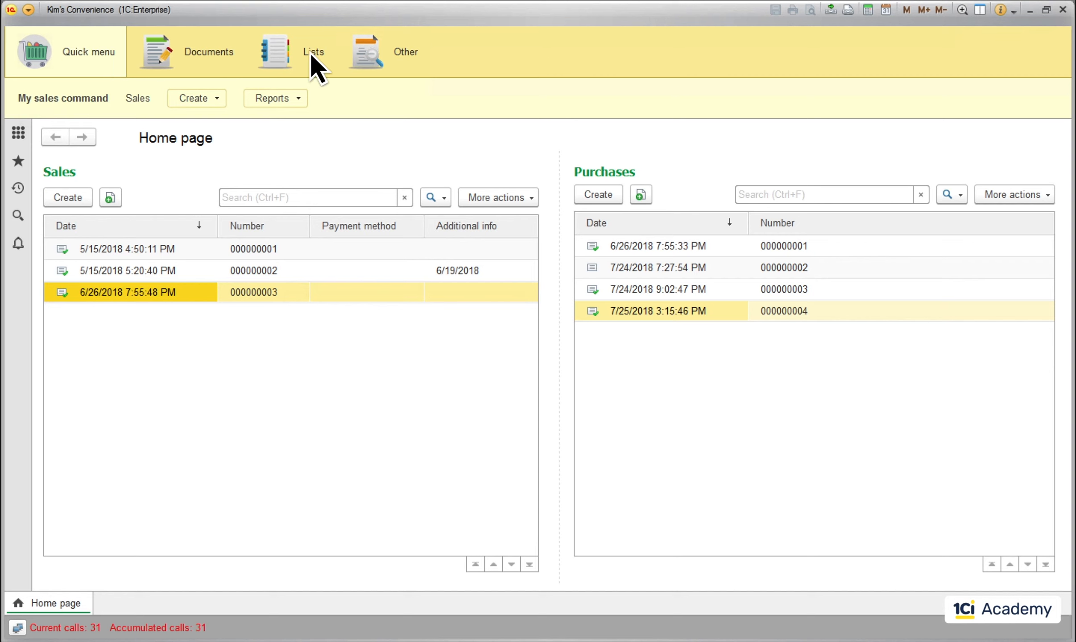
- Switch to 1C:Enterprise, show the Products list, then create and save a product group described as Pops
{"action": "left_click", "coordinate": [311, 53]}
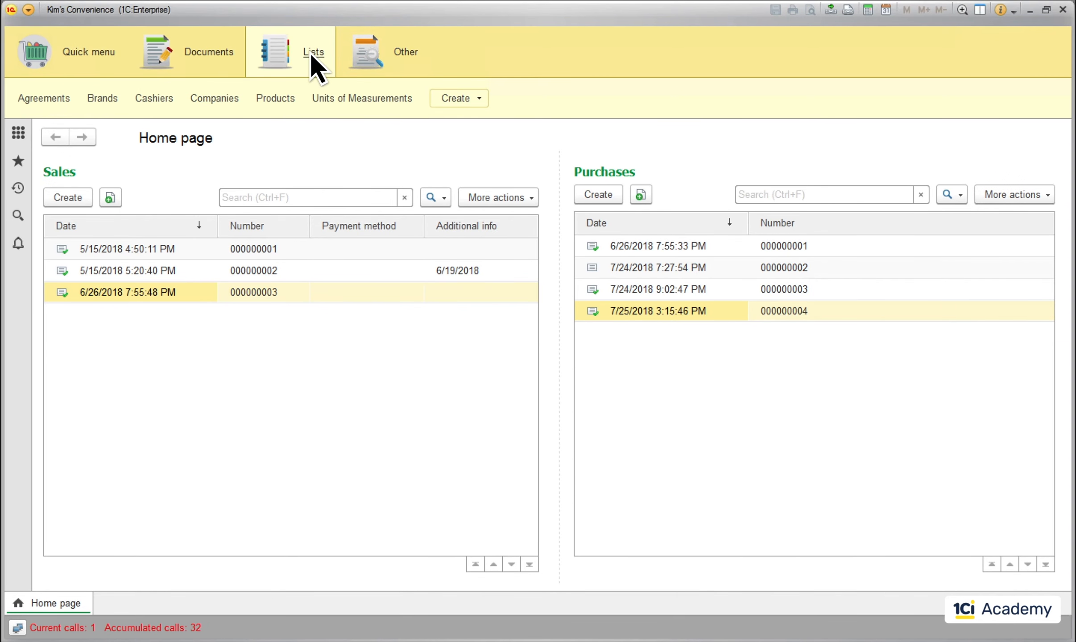
{"action": "left_click", "coordinate": [274, 99]}
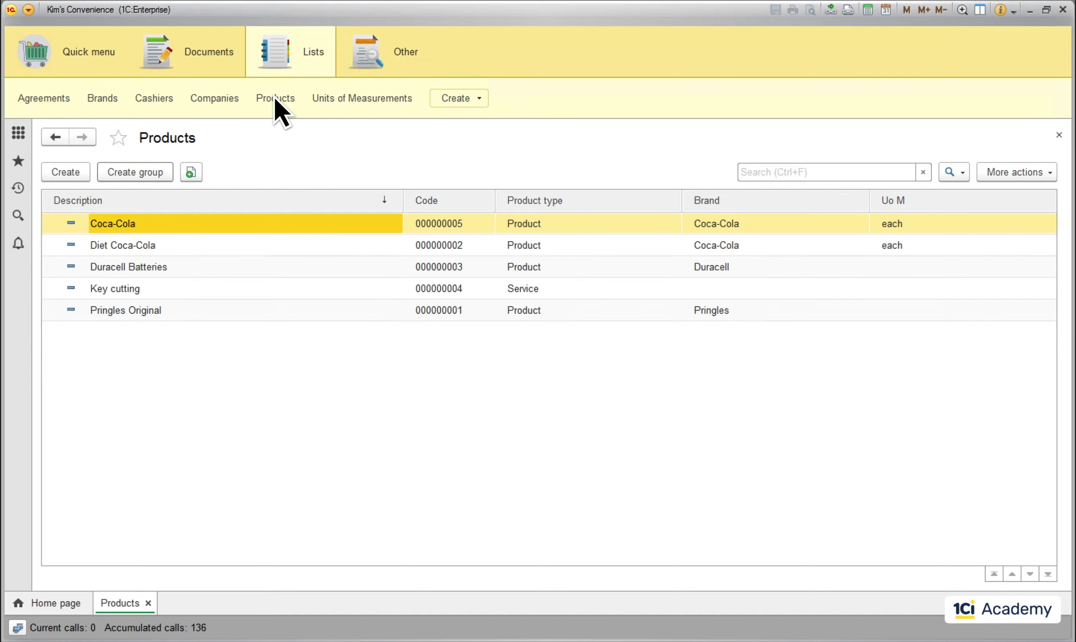
{"action": "left_click", "coordinate": [134, 172]}
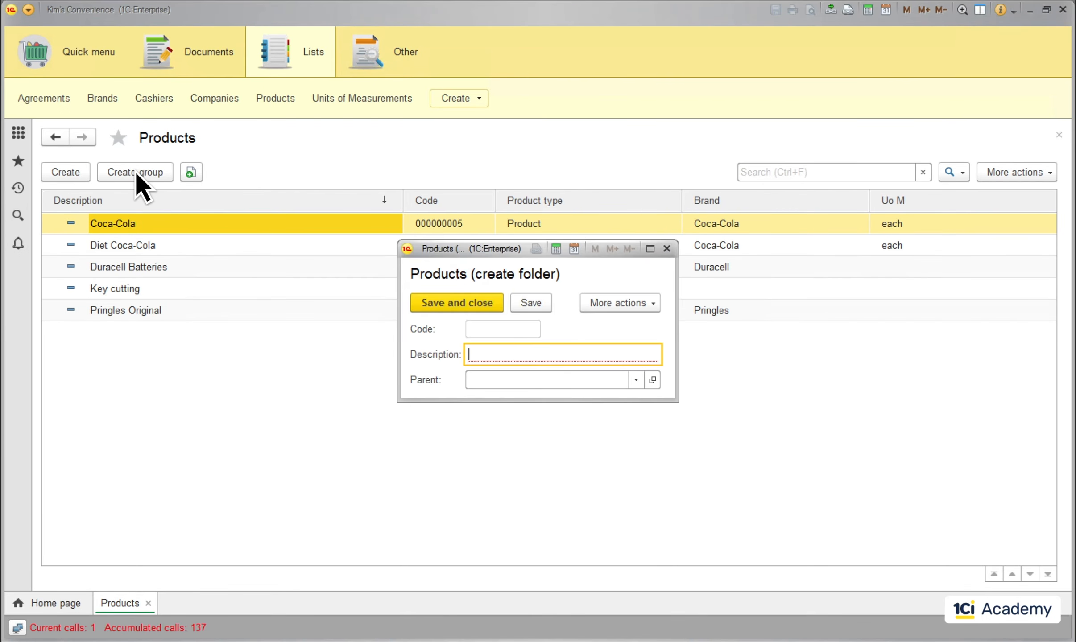
{"action": "type", "text": "Pops"}
{"action": "left_click", "coordinate": [456, 303]}
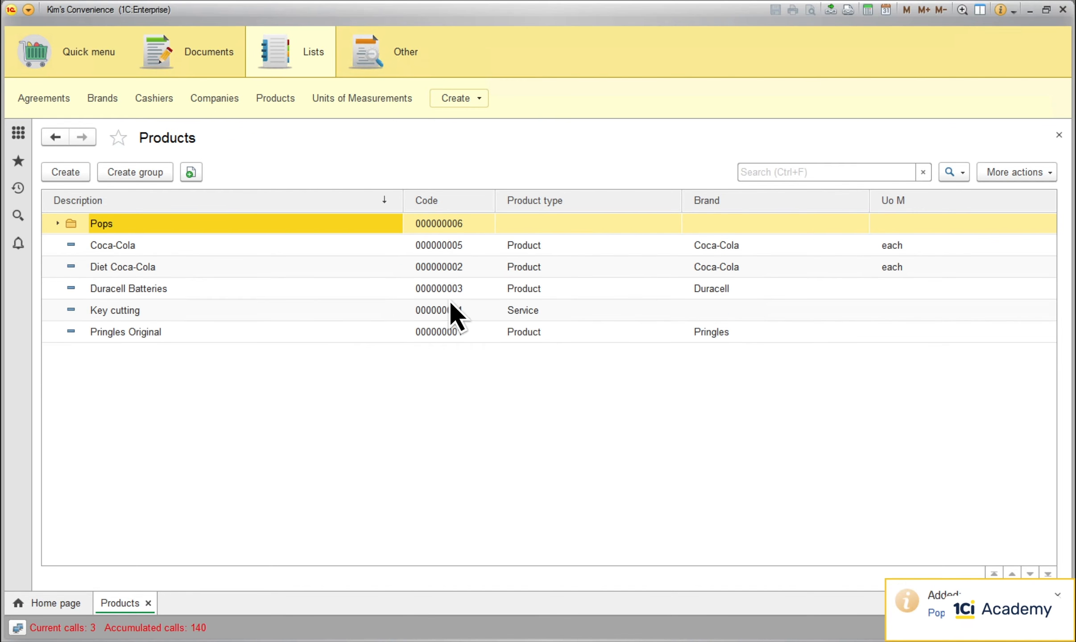
- Create a product group described as Diet Pops with Pops as its parent, and save it
{"action": "right_click", "coordinate": [175, 226]}
{"action": "left_click", "coordinate": [247, 269]}
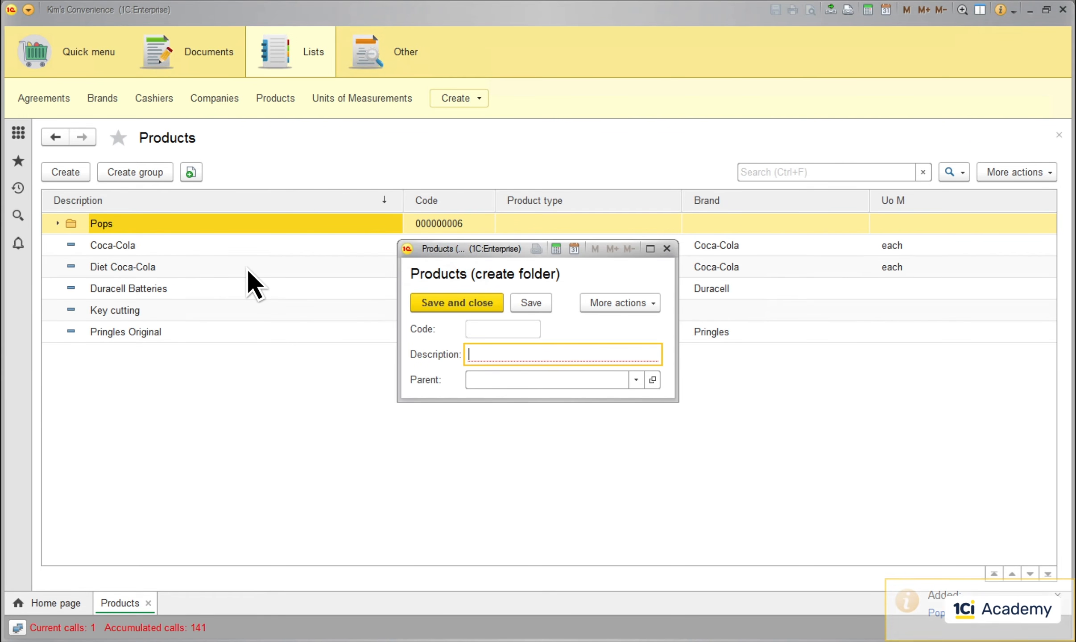
{"action": "type", "text": "Diet Pops"}
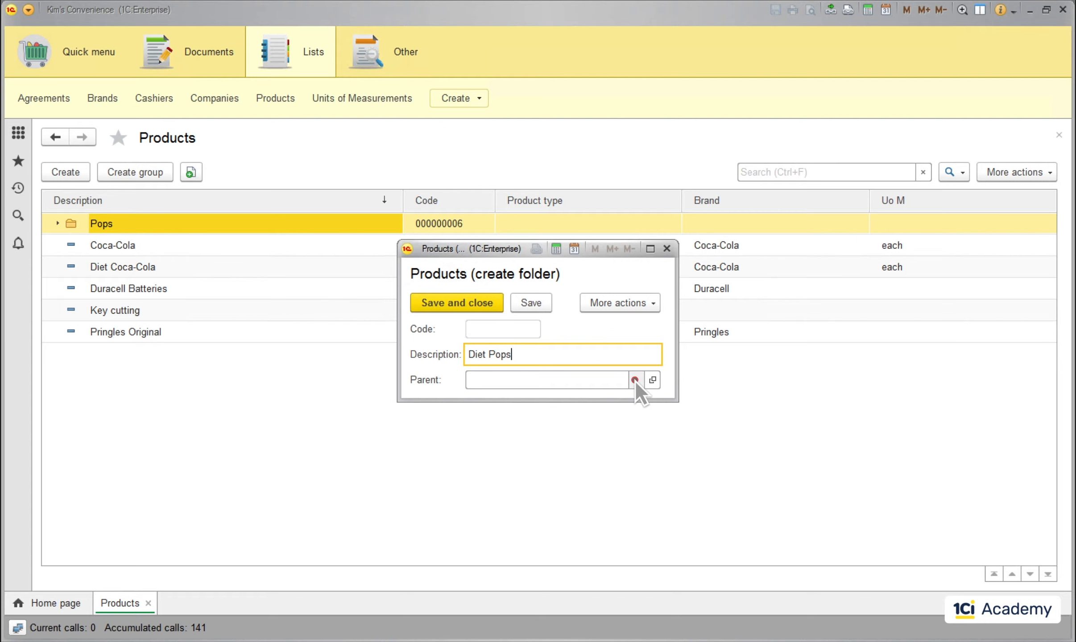
{"action": "left_click", "coordinate": [635, 380]}
{"action": "left_click", "coordinate": [502, 477]}
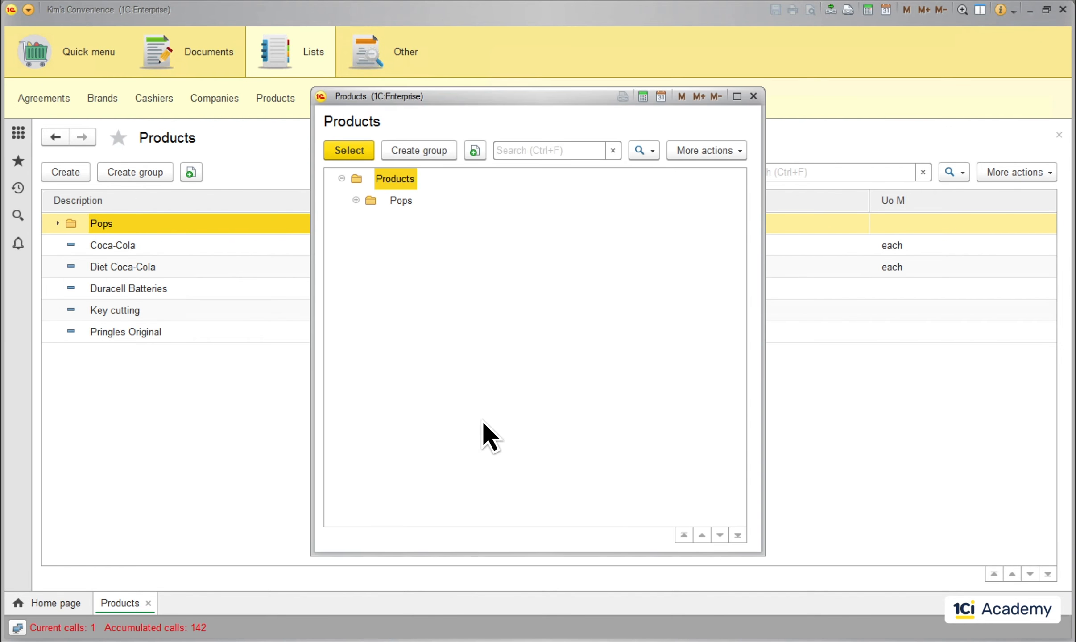
{"action": "double_click", "coordinate": [405, 202]}
{"action": "left_click", "coordinate": [455, 303]}
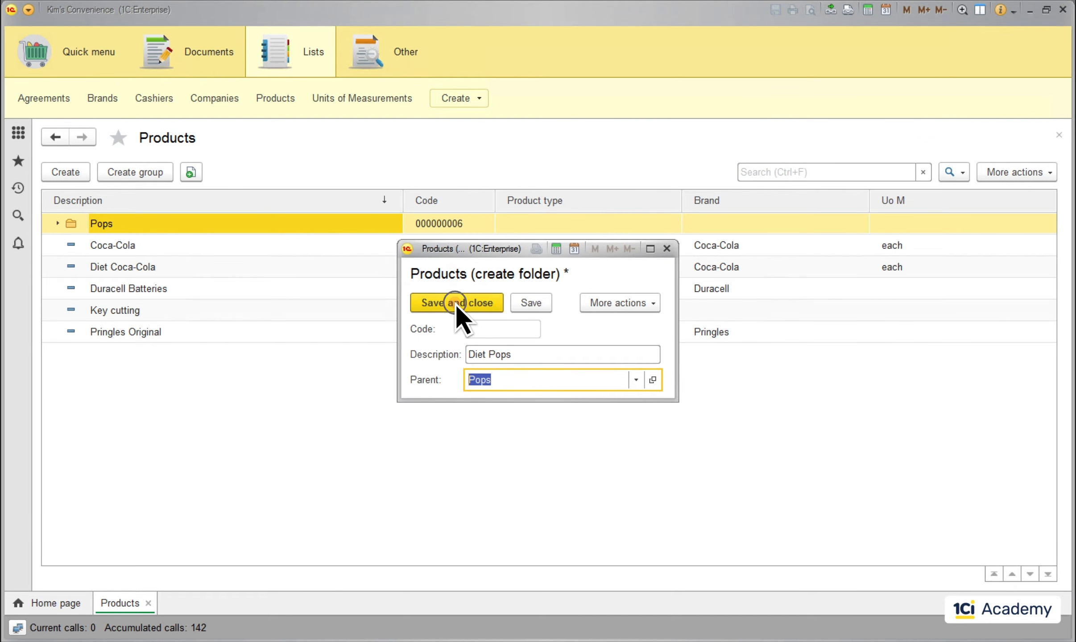
- Move the Coca-Cola product into the Pops folder directly in the Products list
{"action": "left_click", "coordinate": [60, 221]}
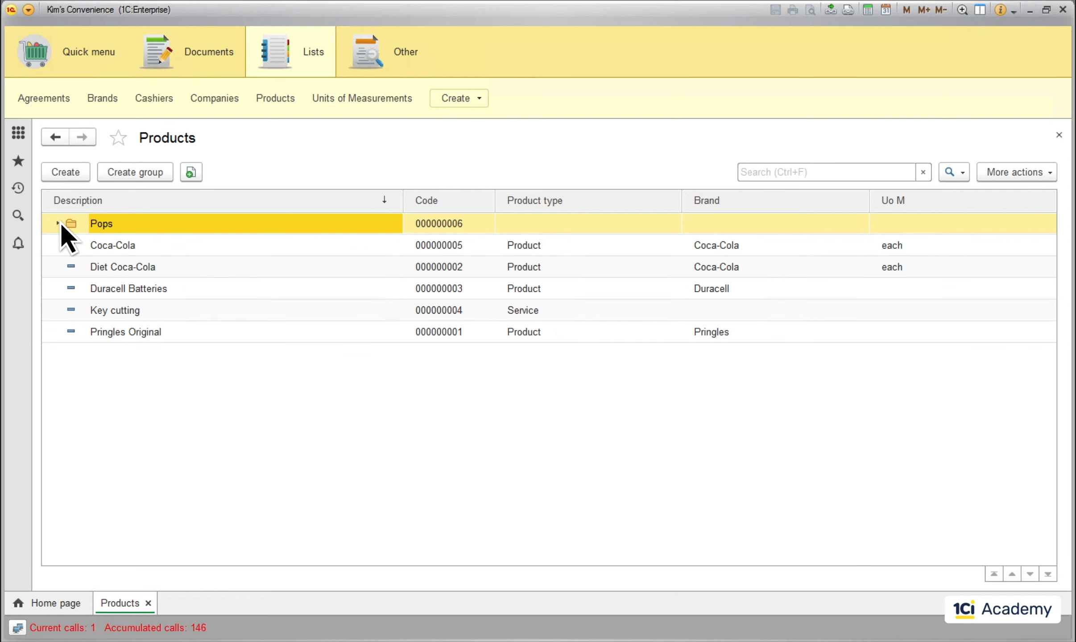
{"action": "left_click_drag", "start_coordinate": [120, 244], "coordinate": [102, 221]}
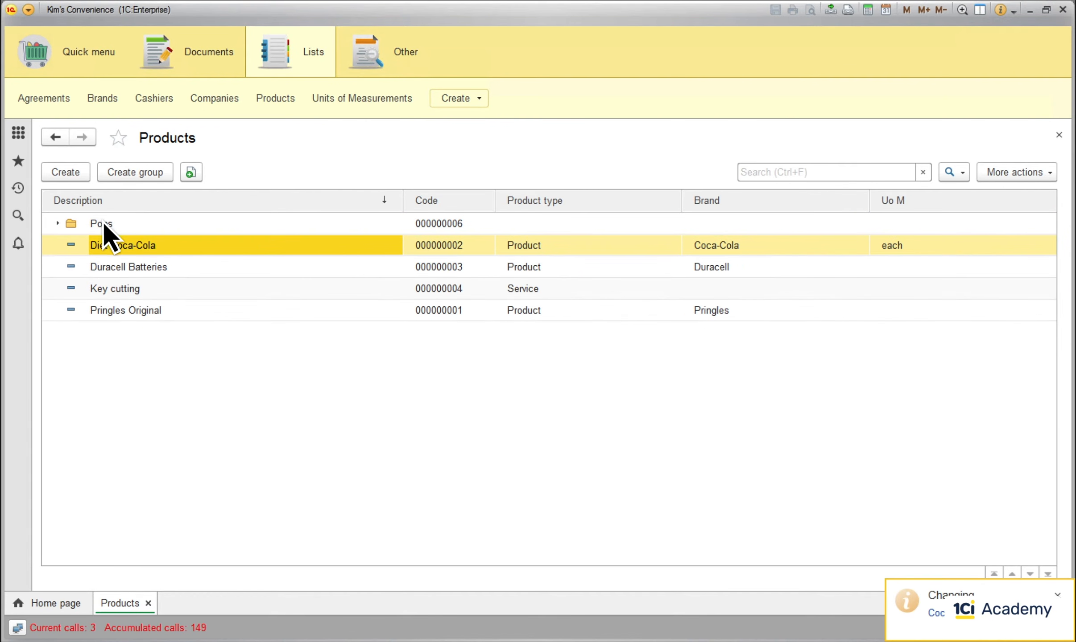
- Set the parent of the Diet Coca-Cola product to the Diet Pops group inside Pops and save it
{"action": "double_click", "coordinate": [128, 241]}
{"action": "left_click", "coordinate": [363, 453]}
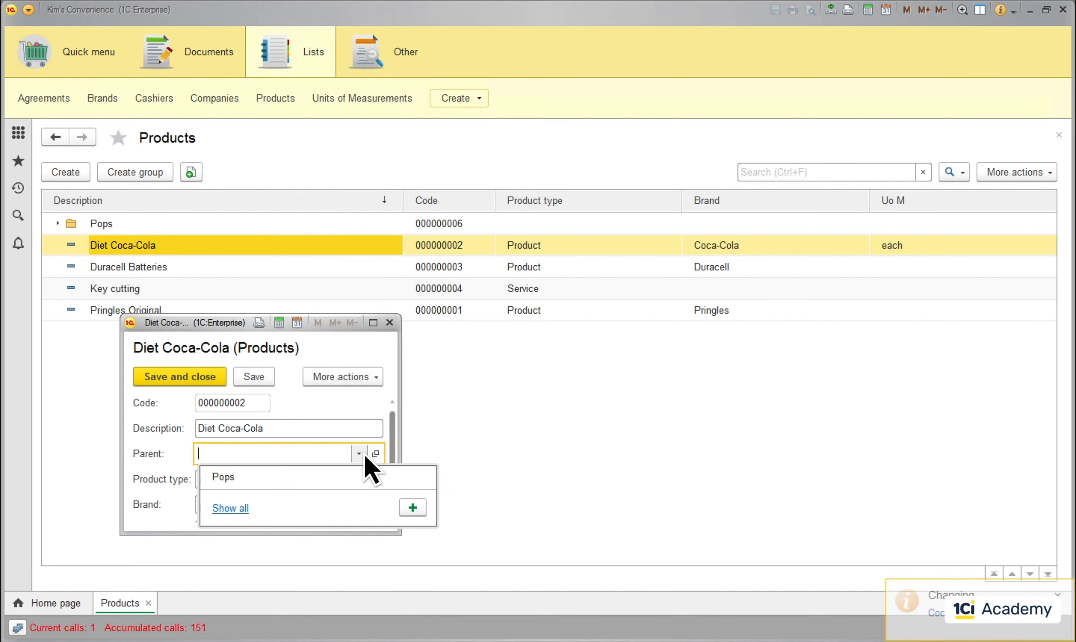
{"action": "left_click", "coordinate": [232, 510]}
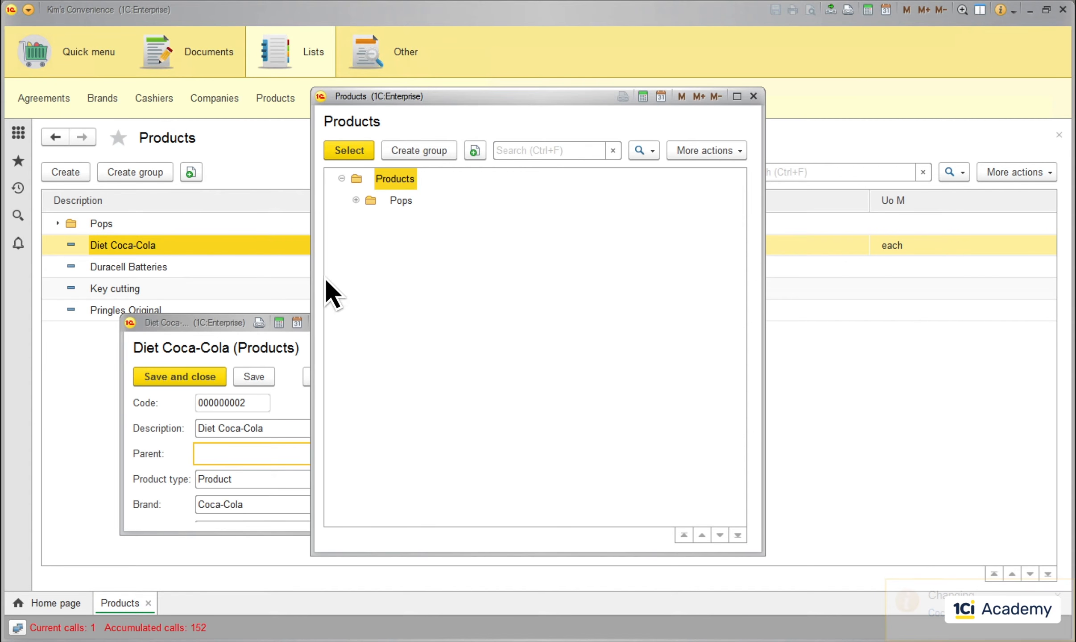
{"action": "left_click", "coordinate": [355, 199]}
{"action": "double_click", "coordinate": [421, 222]}
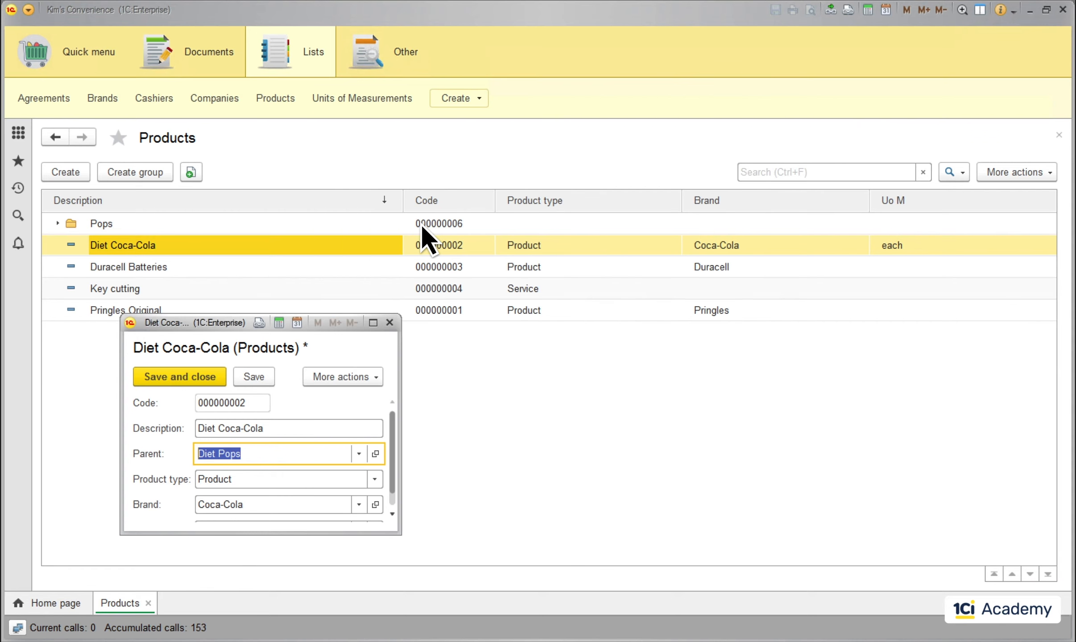
{"action": "left_click", "coordinate": [170, 375]}
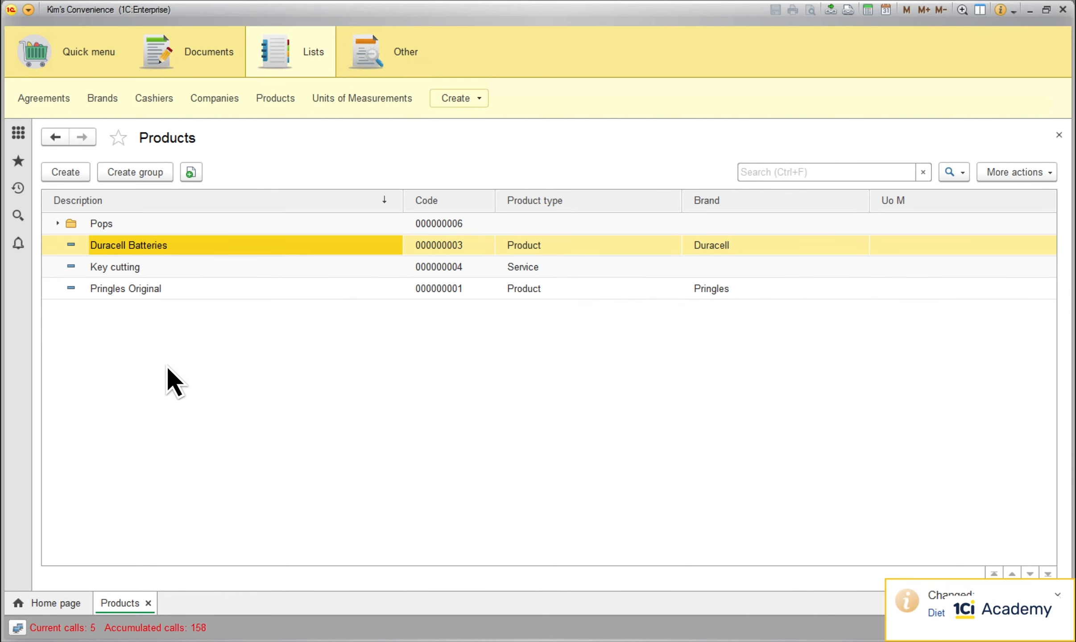
- Inspect the Parent field of the Duracell Batteries product and close its form without changes
{"action": "left_click", "coordinate": [120, 241]}
{"action": "double_click", "coordinate": [120, 241]}
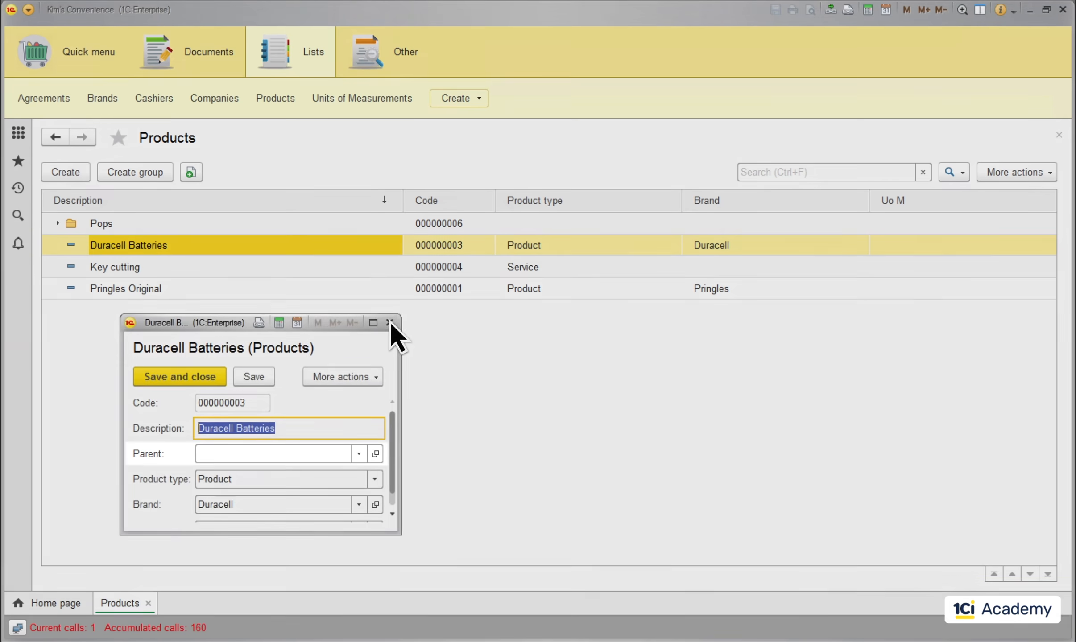
{"action": "left_click", "coordinate": [389, 322]}
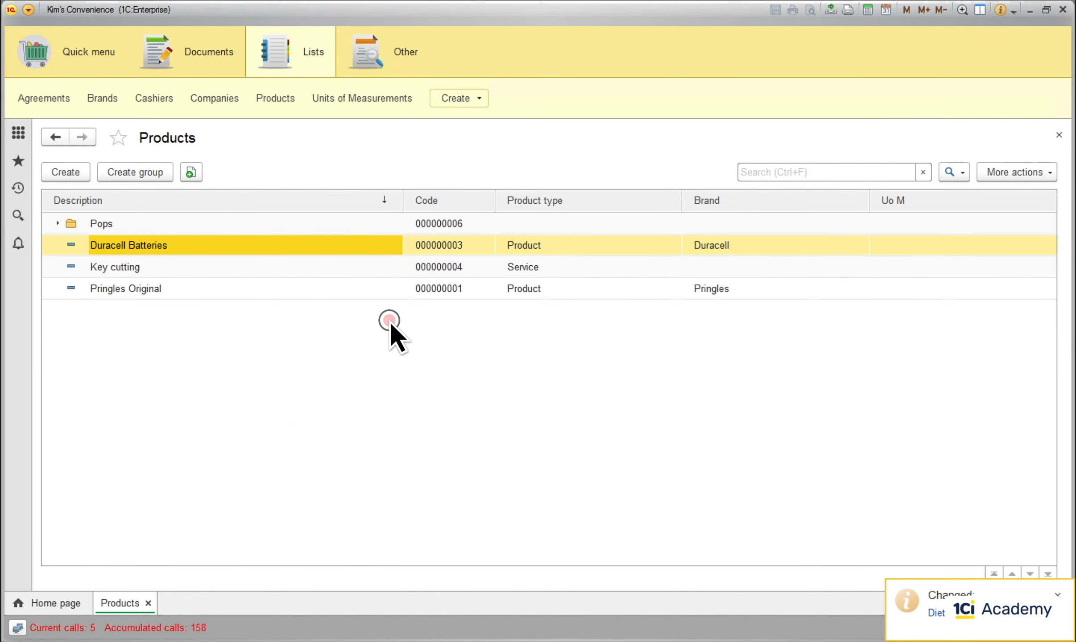